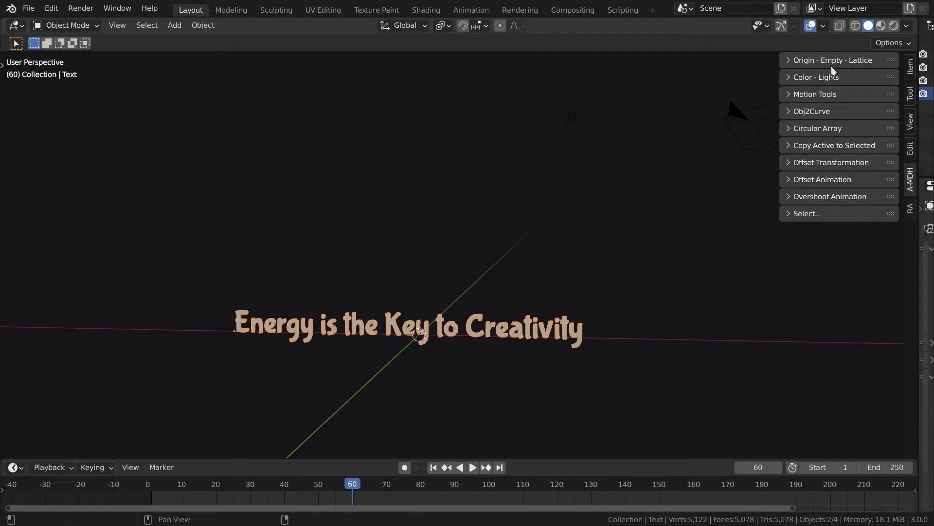
Split the text into letters with bottom origins and parent empties; key location, rotation, scale at frame 60.
left_click(843, 58)
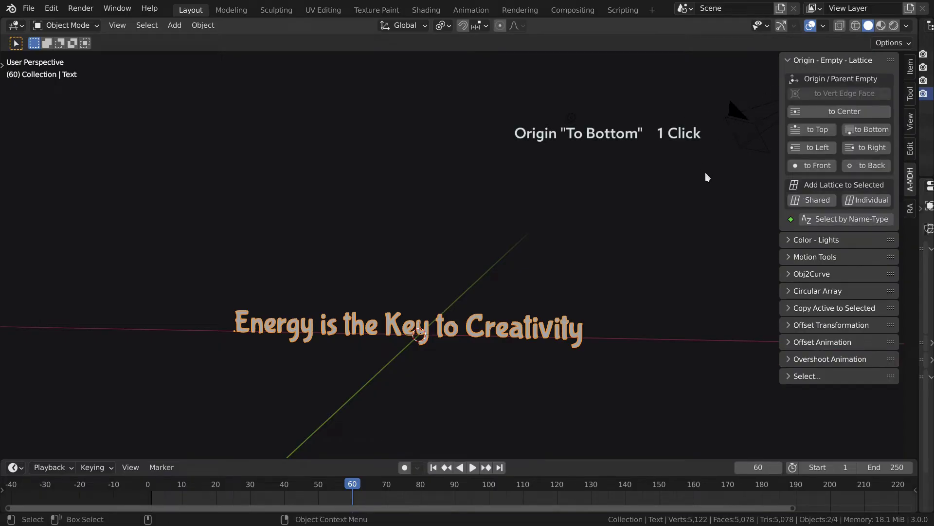
left_click(867, 129)
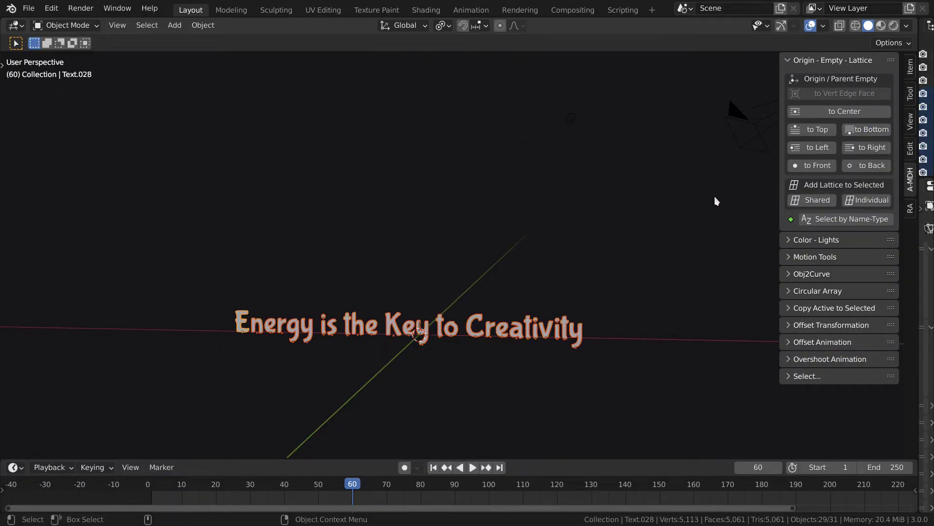
left_click(866, 131, "ctrl+alt")
key("i")
left_click(598, 289)
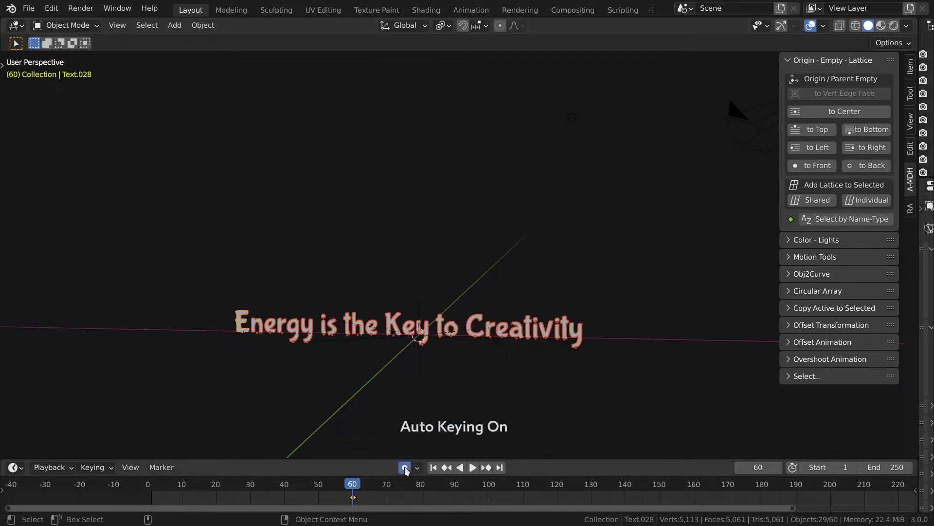
At frame 40, snap all letters onto the 3D cursor, then move the playhead to frame 10.
left_click(284, 484)
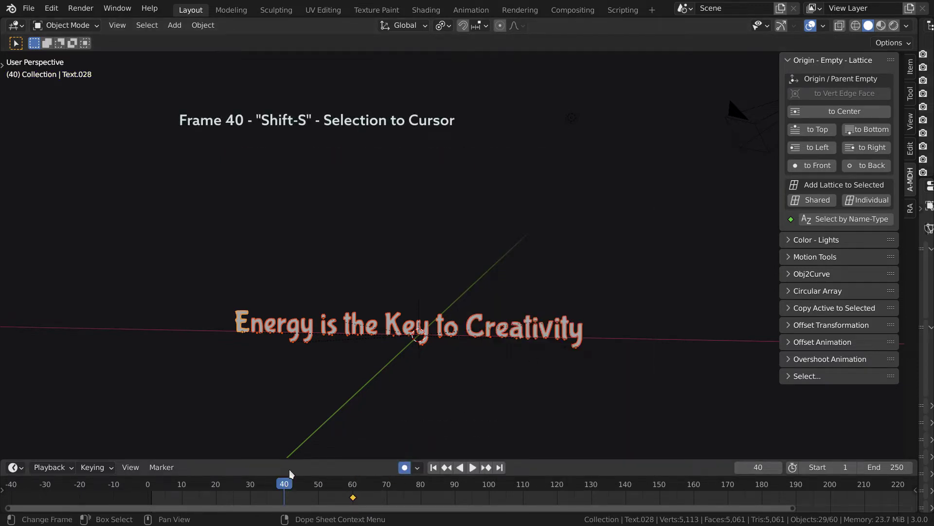
key("shift+s")
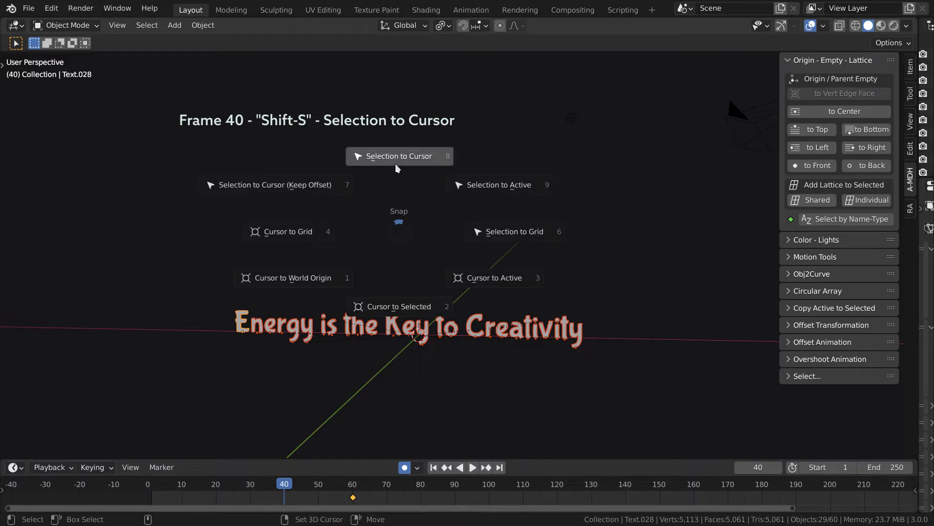
left_click(397, 163)
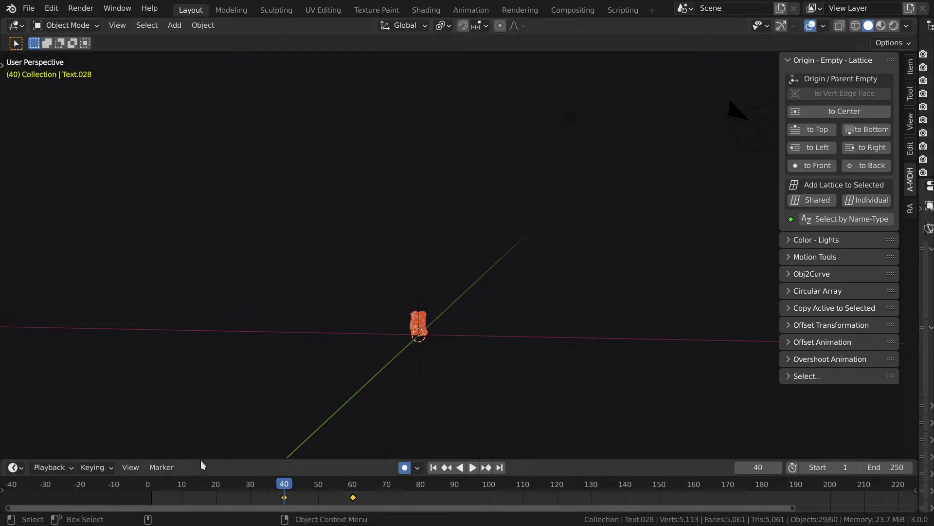
left_click(180, 485)
key("space")
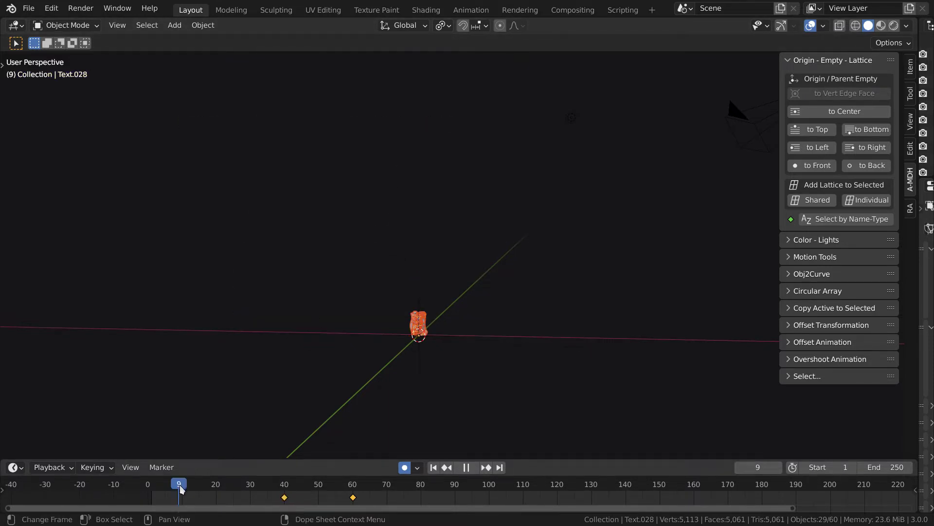
key("space")
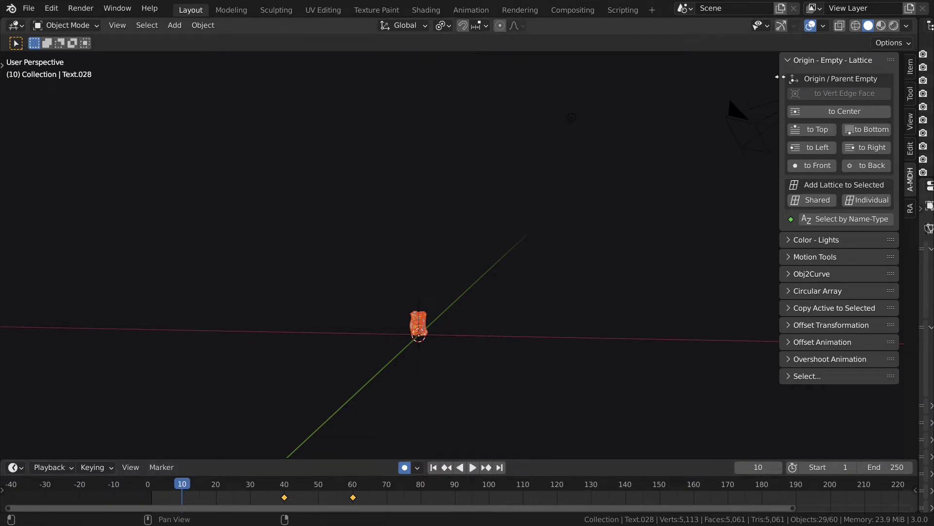
Show the Offset Transformation tools and set the offset amount to 0.10.
left_click(806, 61)
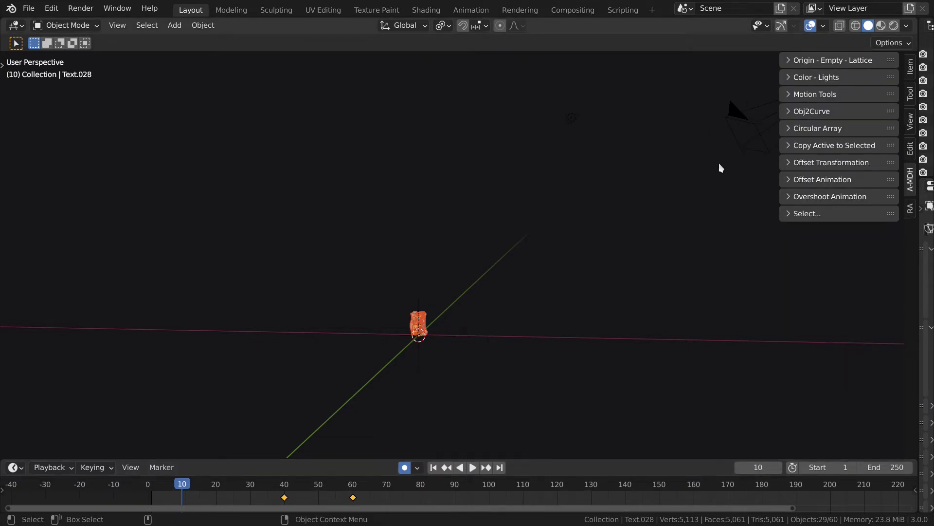
left_click(817, 165)
left_click(837, 196)
type("0.1")
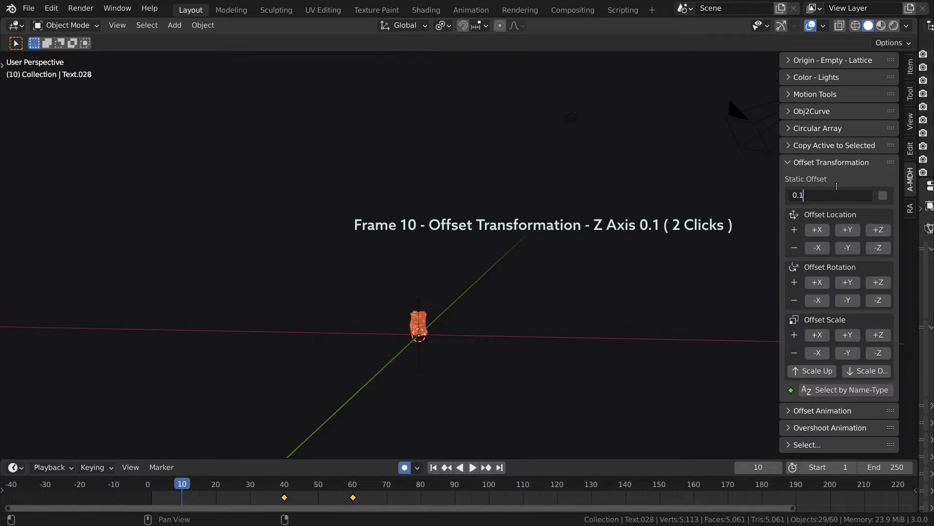
key("Return")
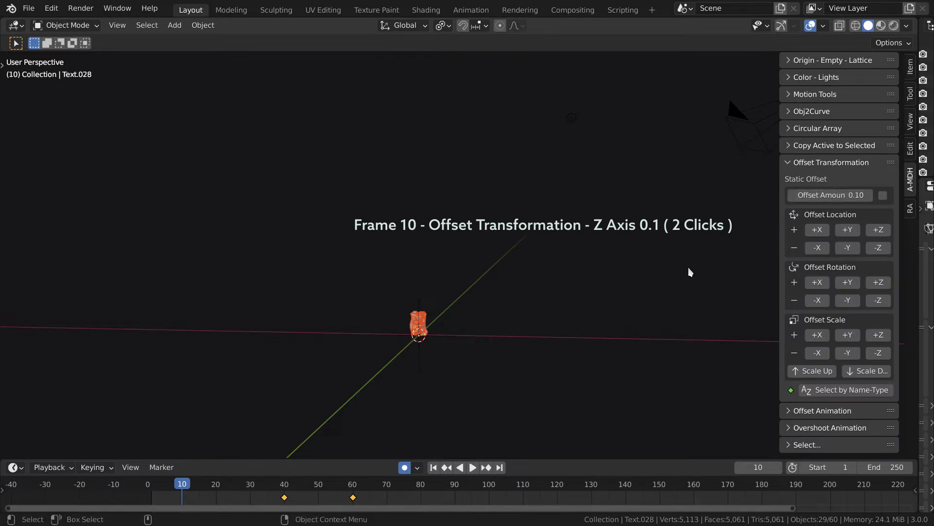
At frame 10, offset the letters along Z, Y and X into a diagonal and preview the fly-in.
left_click(877, 229)
left_click(877, 230)
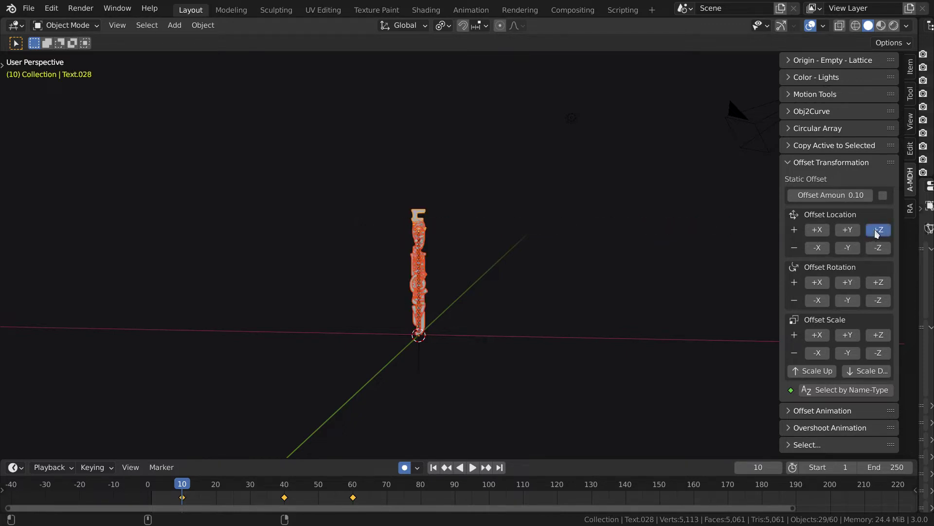
left_click(848, 230)
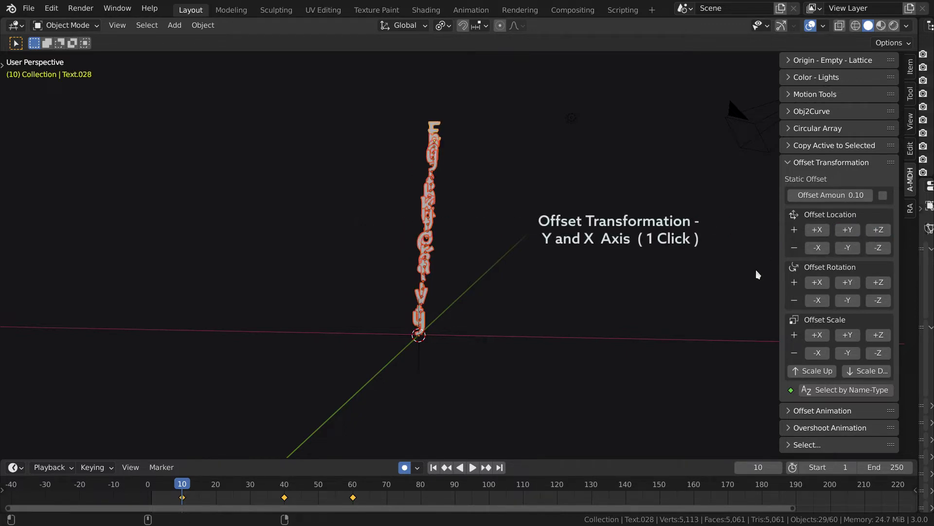
left_click(813, 231)
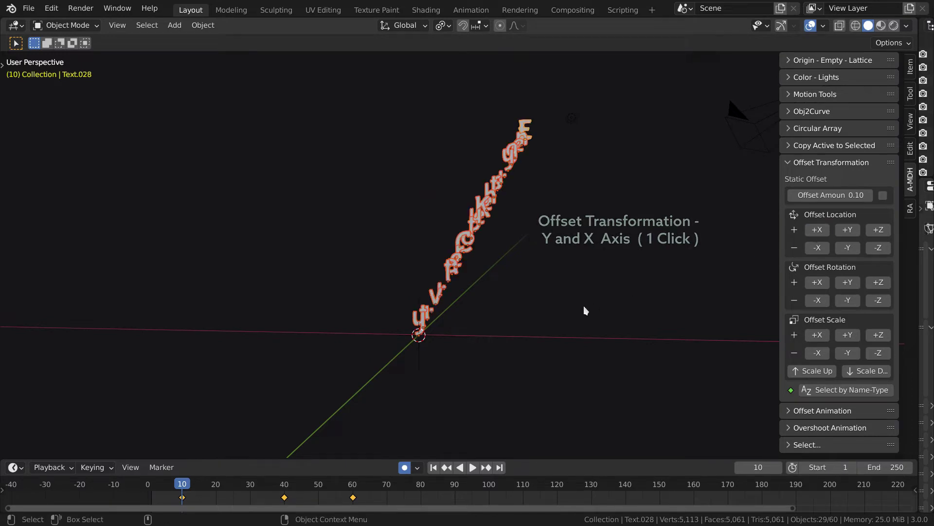
key("space")
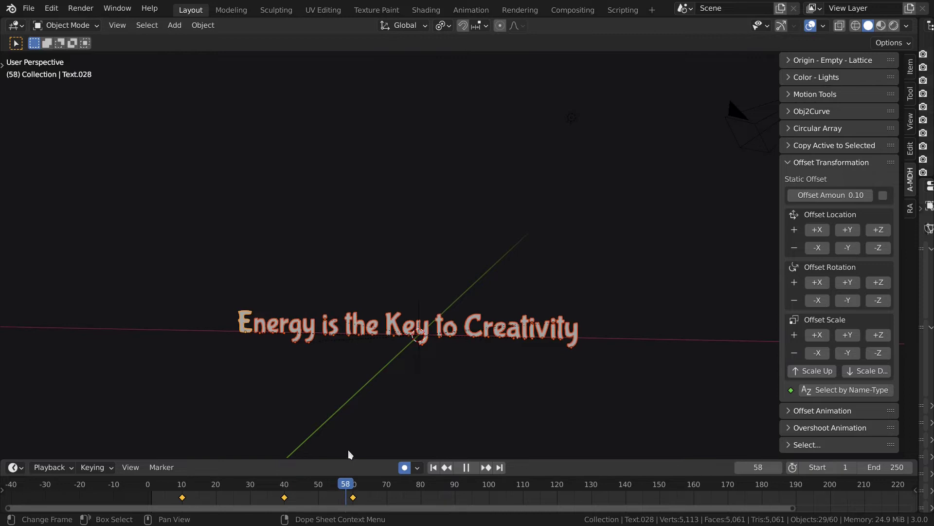
key("space")
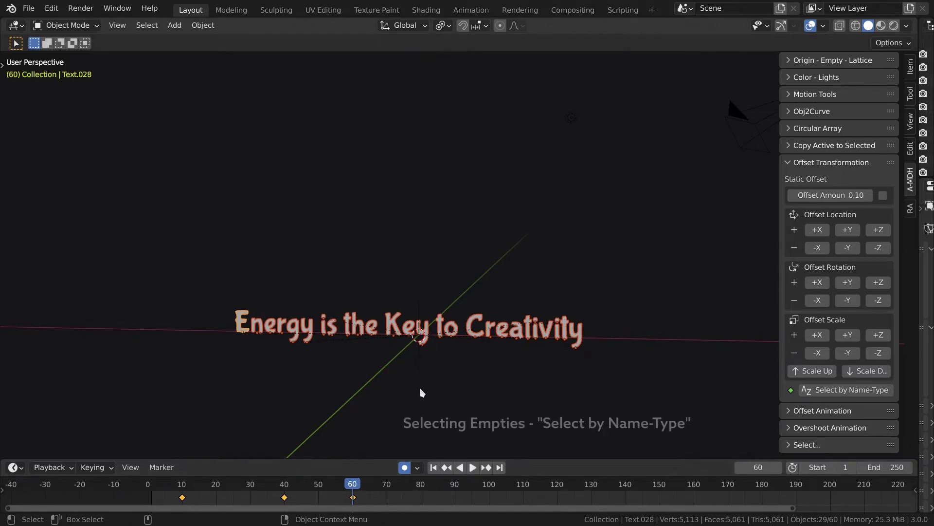
Select all the letters' parent empties and key location, rotation and scale at frame 60.
left_click(421, 376)
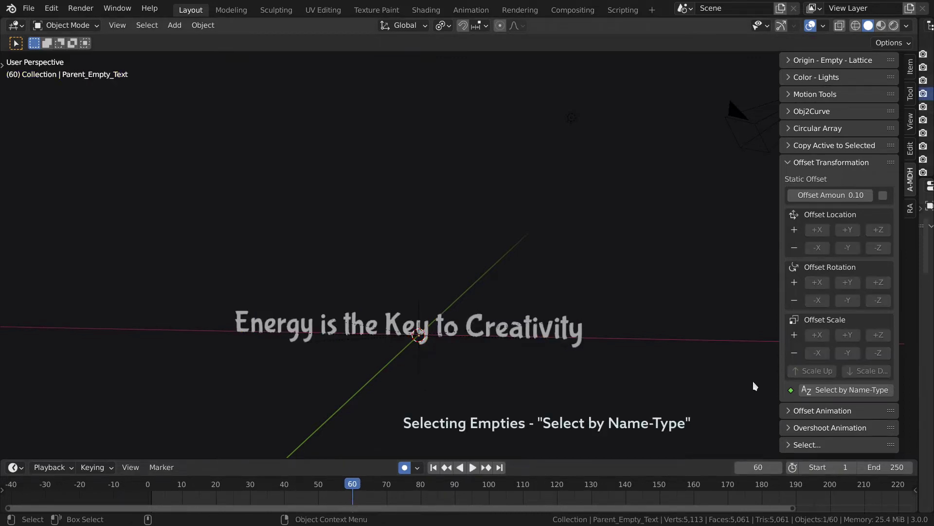
left_click(873, 391)
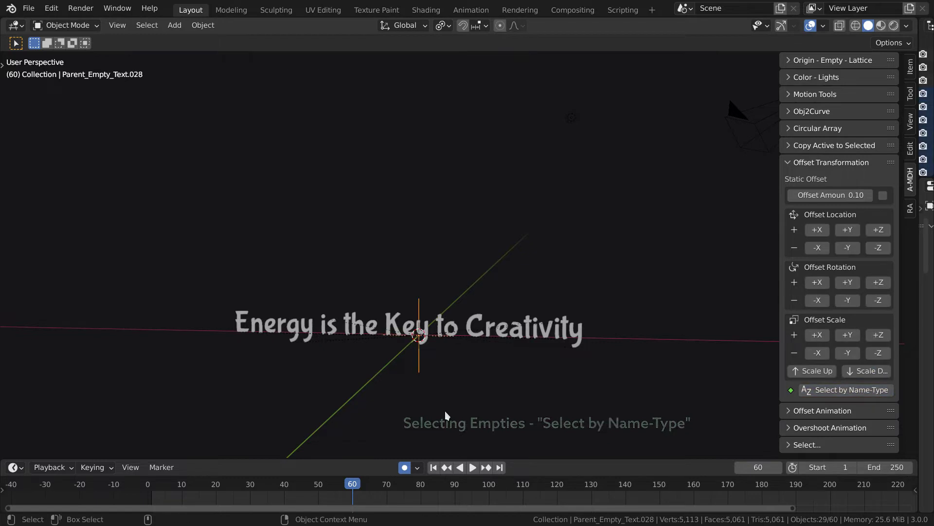
key("i")
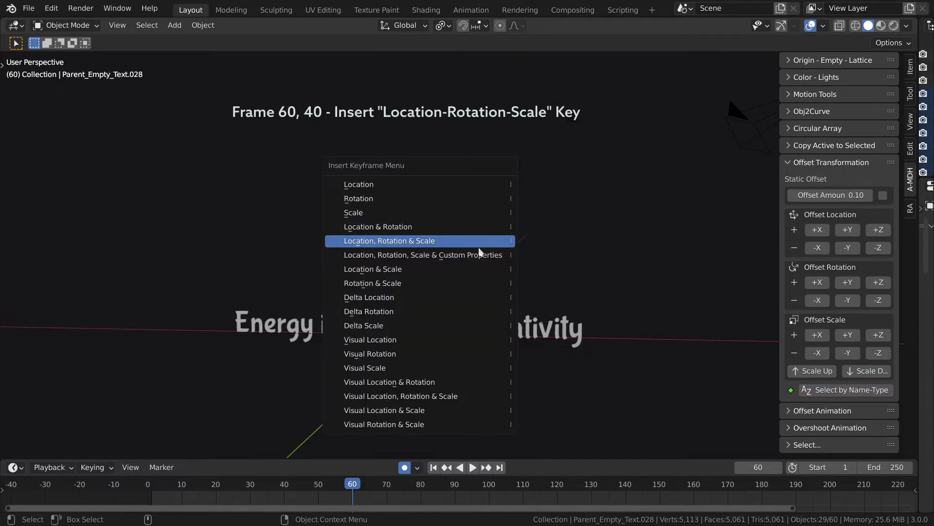
left_click(480, 247)
Key the empties' location, rotation and scale again at frame 40, then return to frame 10.
left_click(285, 485)
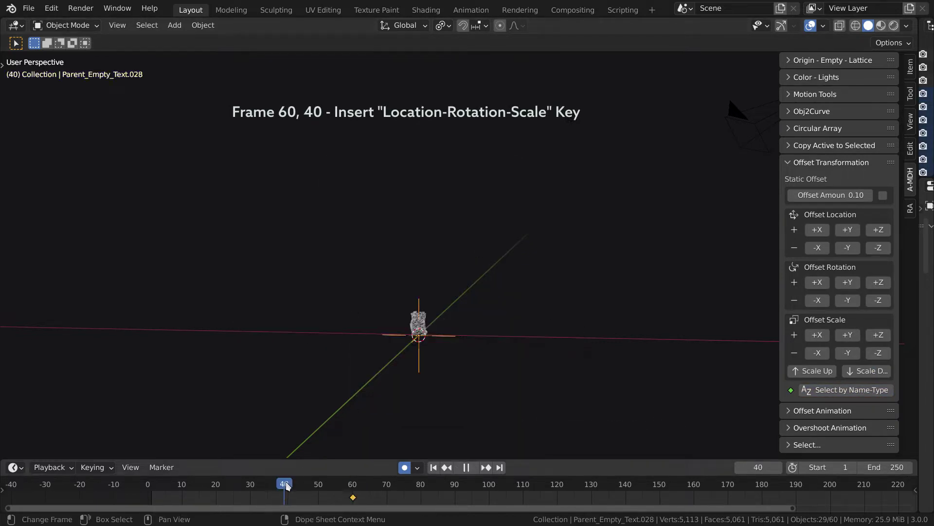
key("i")
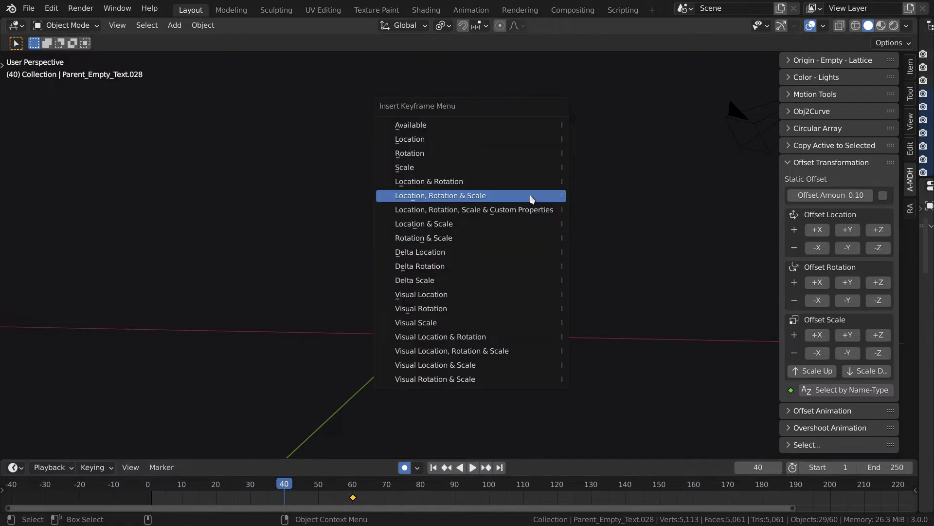
left_click(531, 195)
left_click(185, 487)
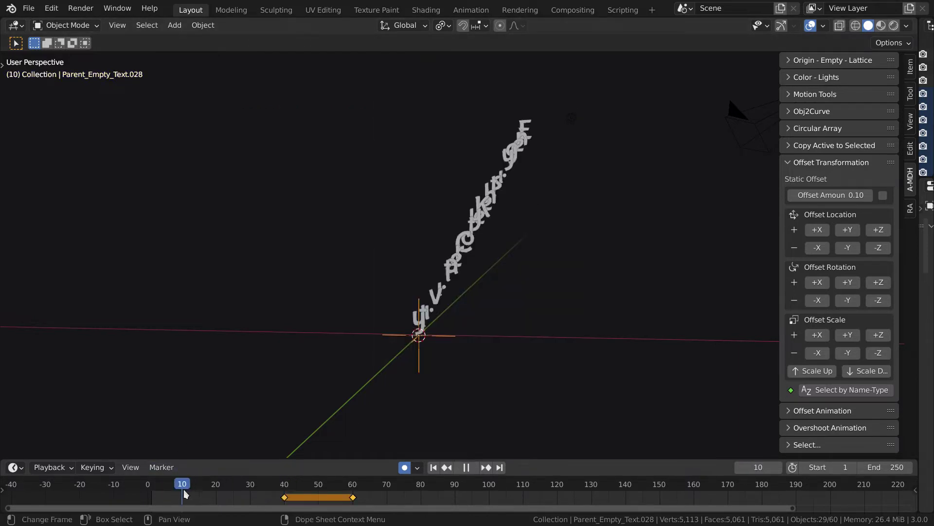
Set the offset amount to 0.50 and offset the empties' rotation around Z.
double_click(842, 194)
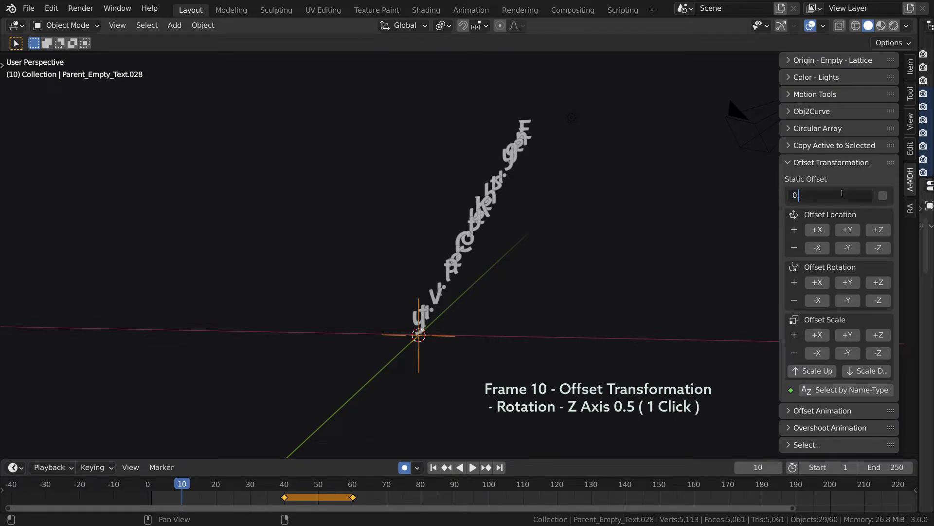
type(".5")
key("Return")
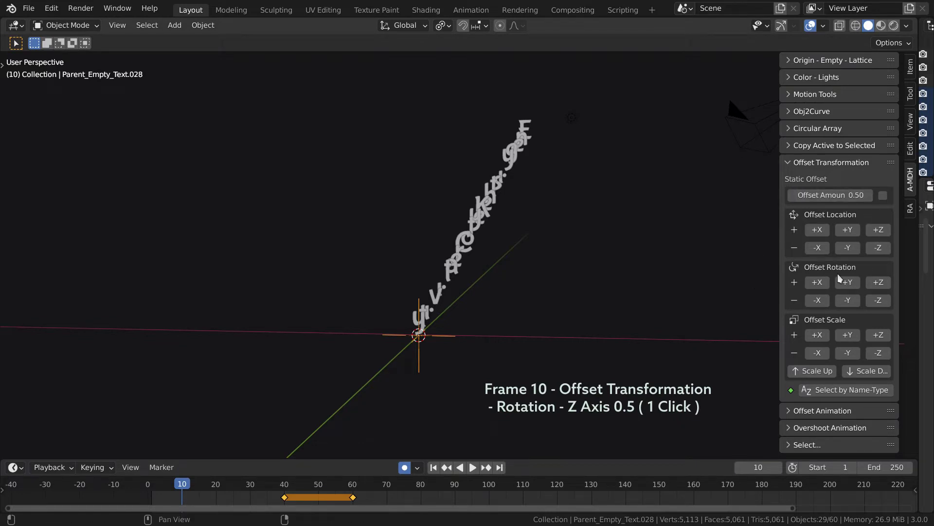
left_click(879, 281)
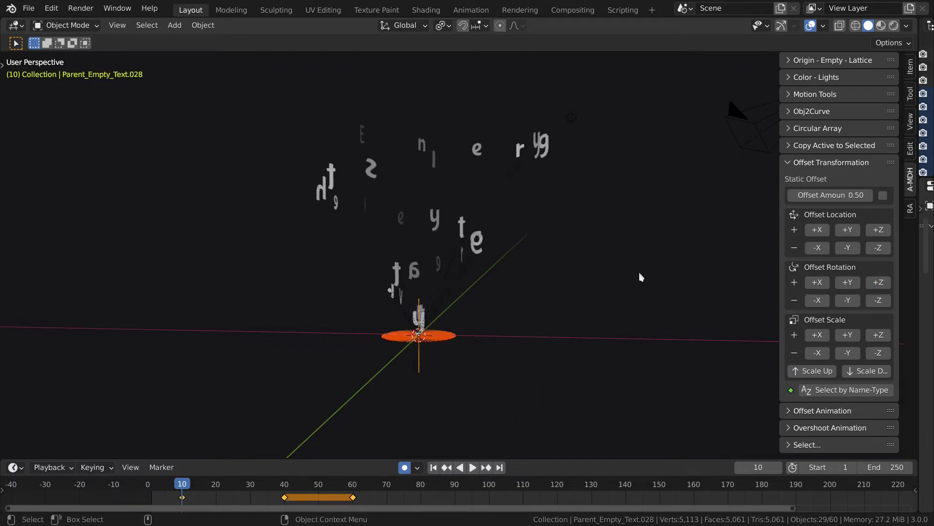
Spin the empties 360° around Z, then play and scrub to preview the letters assembling.
key("r")
key("z")
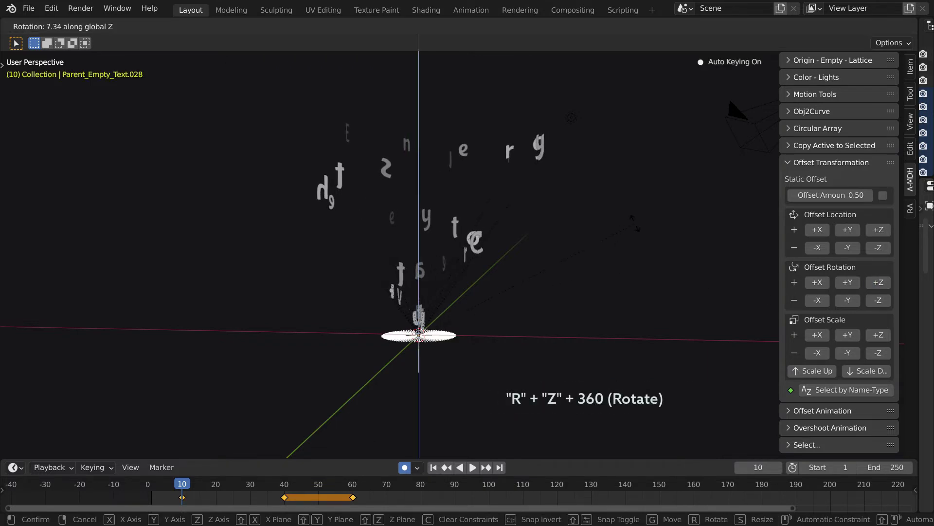
key("3")
key("6")
key("0")
key("Return")
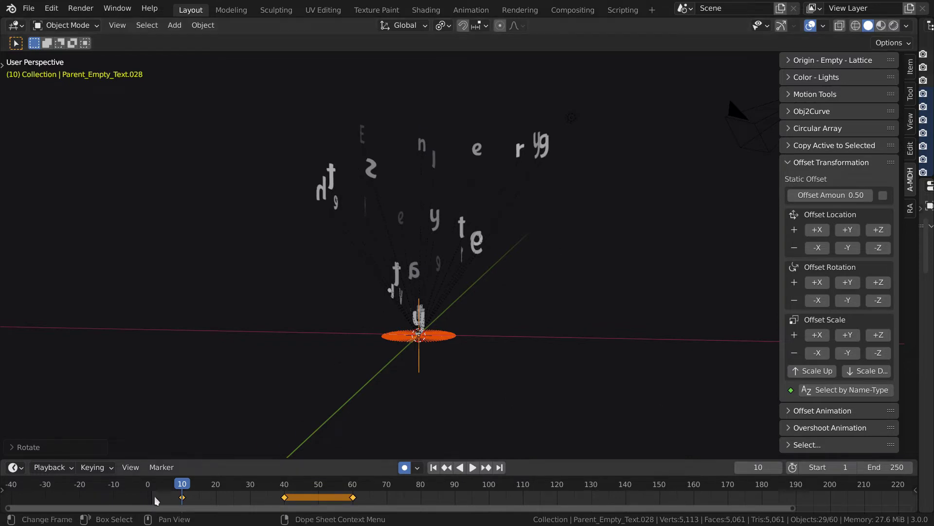
key("space")
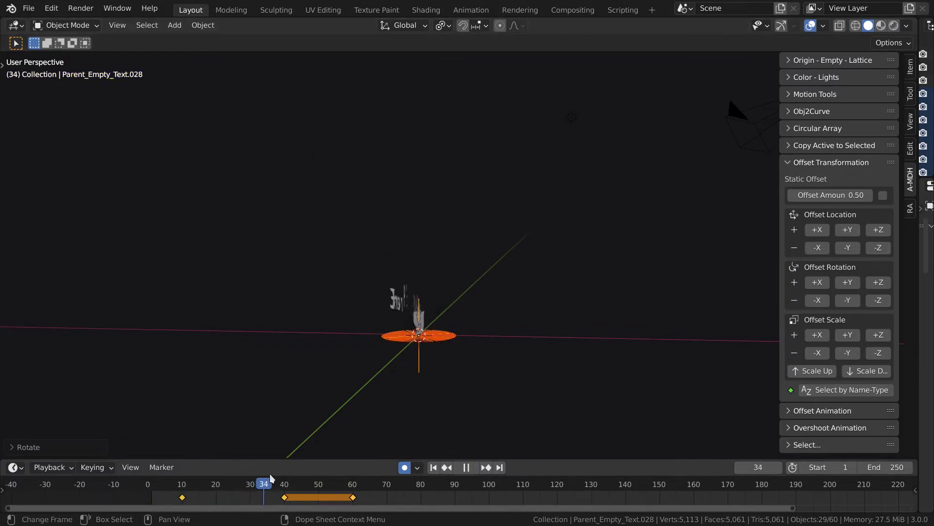
left_click_drag(313, 474, 291, 496)
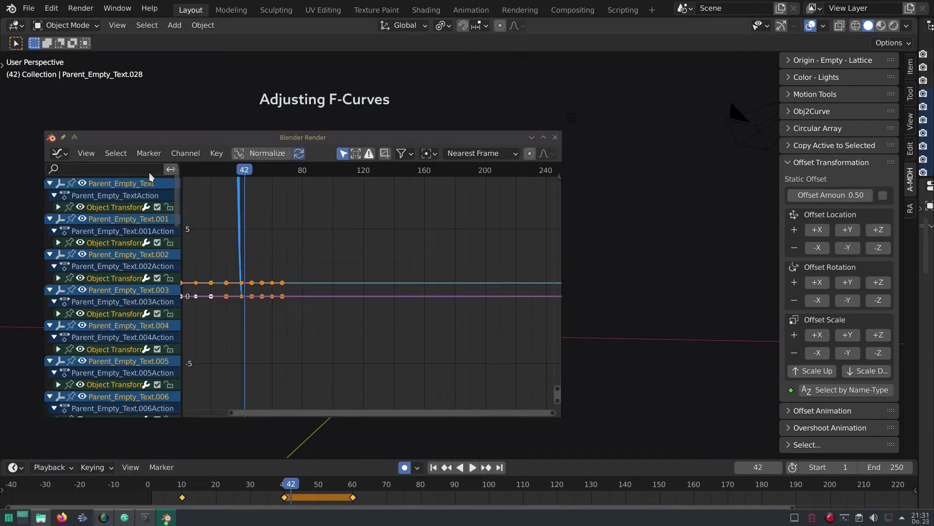
Filter the Graph Editor channels by 'e' and fit all the curves into view.
left_click(149, 170)
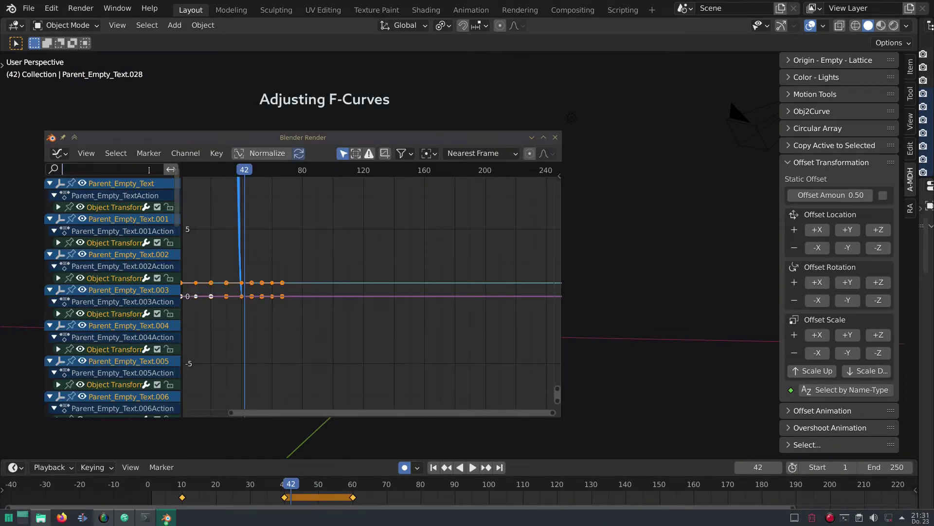
type("ze")
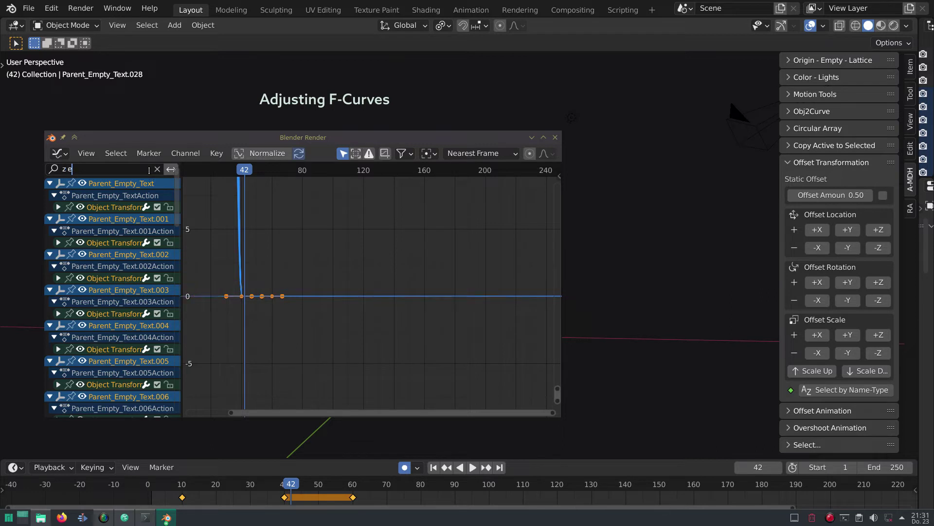
key("Return")
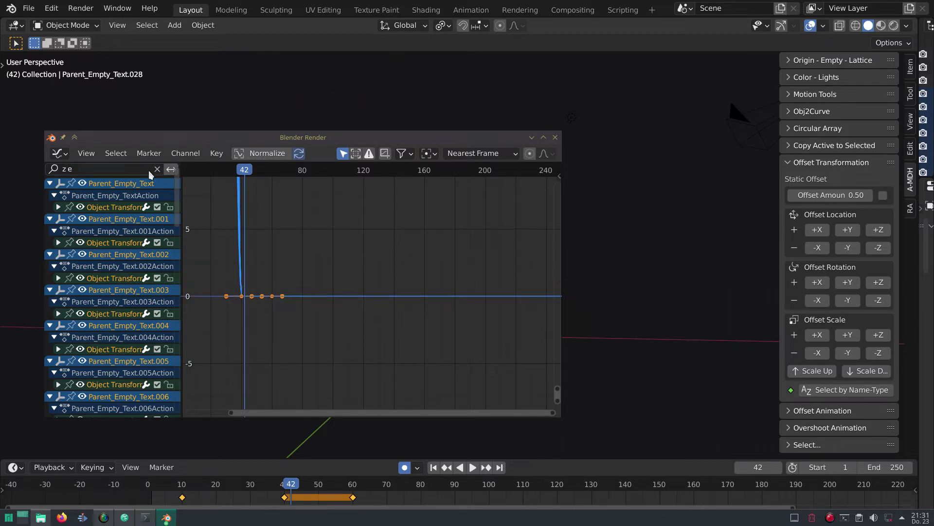
key("Home")
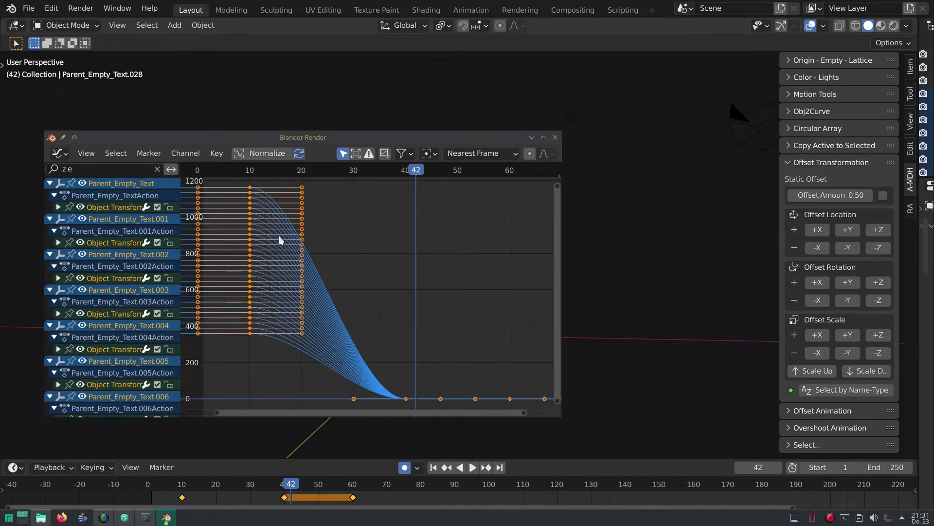
Move the left handles of the frame-40 keys back to frame 0 for a gradual ease-in.
left_click(455, 398)
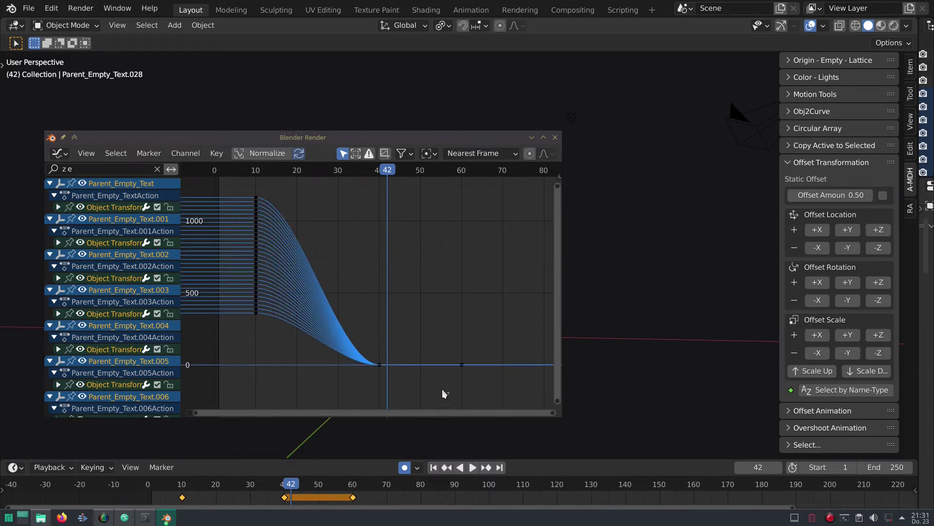
left_click_drag(445, 395, 373, 353)
left_click_drag(436, 379, 369, 351, "ctrl")
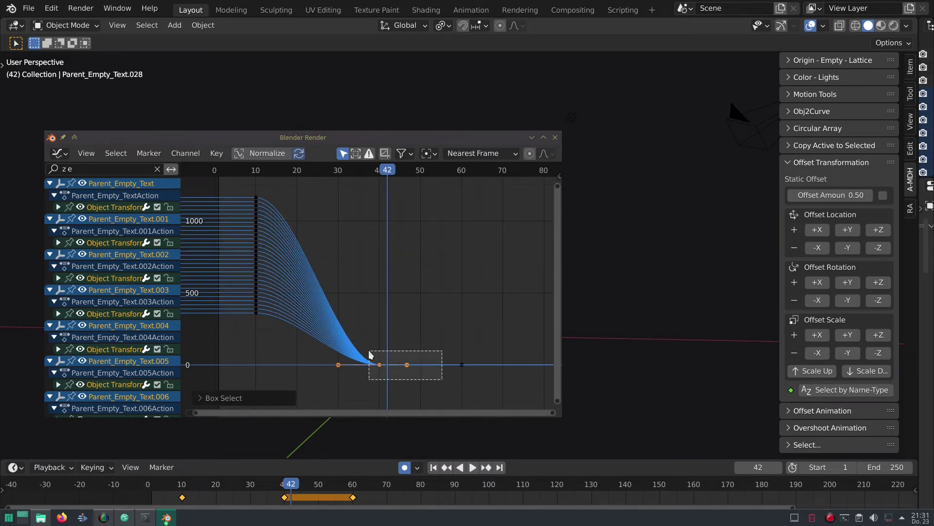
key("g")
key("x")
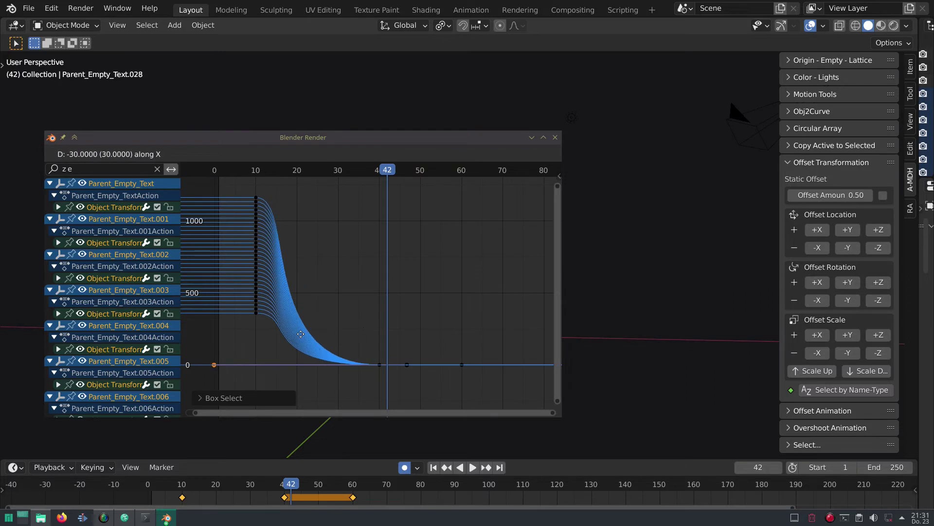
left_click(302, 337)
Back in the main window, select all letter text objects and key their scale at frame 43.
left_click(470, 71)
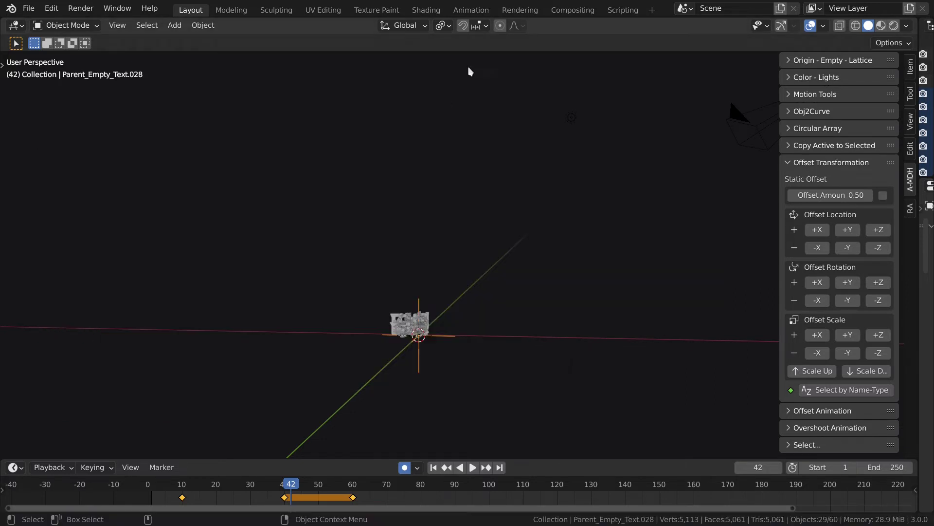
left_click(401, 318)
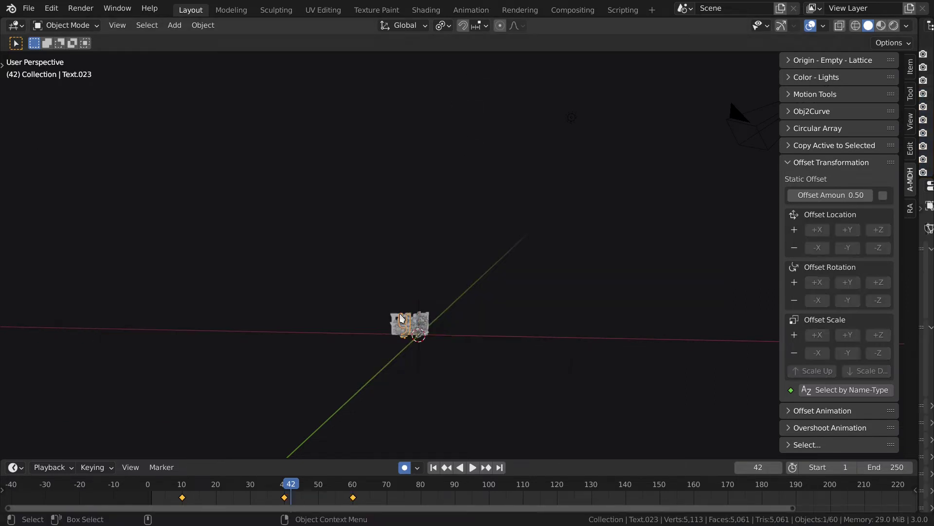
left_click(831, 390)
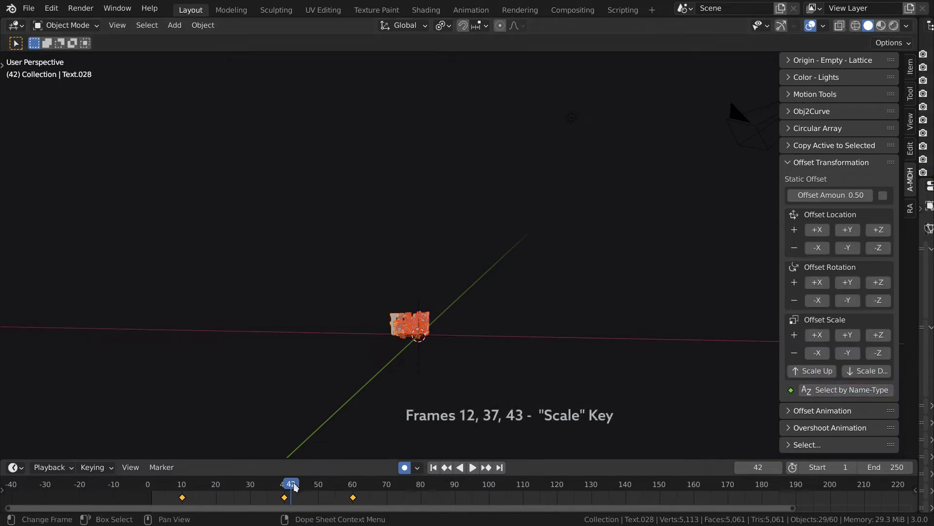
key("space")
key("space")
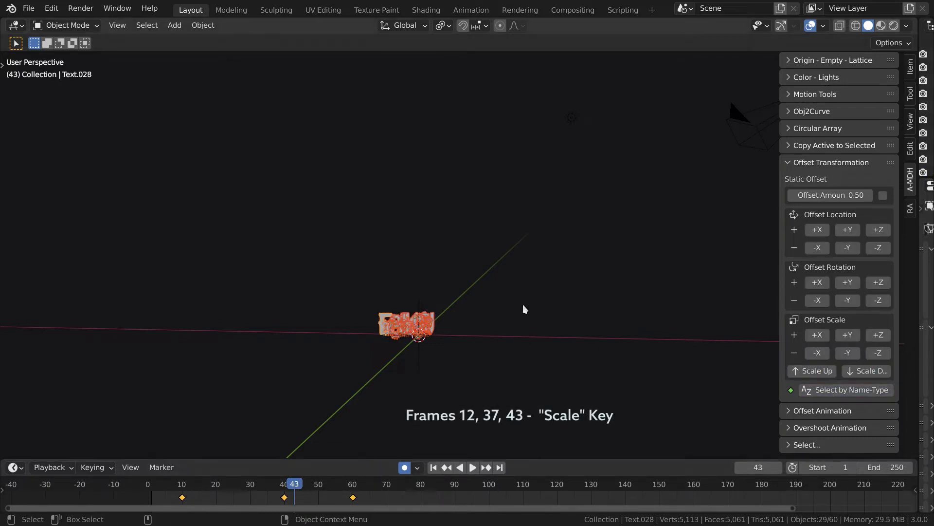
key("i")
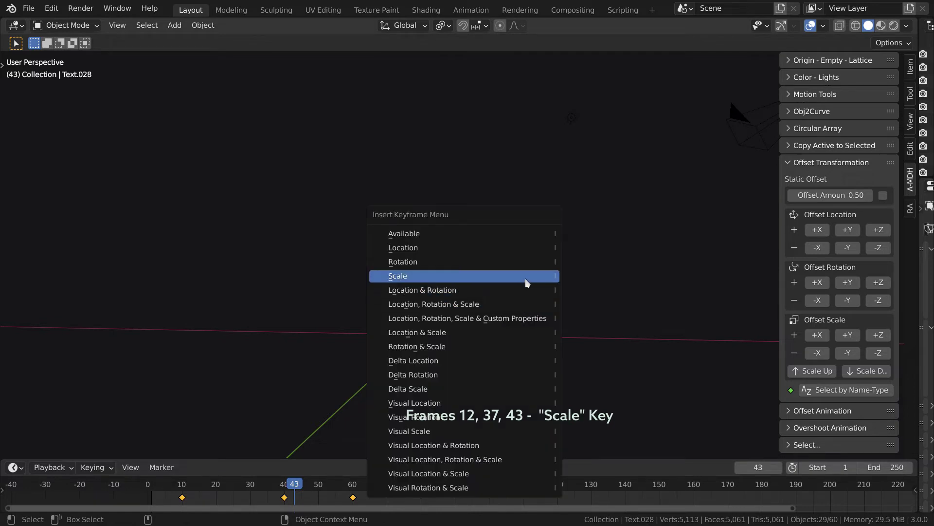
left_click(525, 278)
Add scale keyframes for the letters at frames 37 and 12, then return to frame 10.
left_click(265, 490)
key("space")
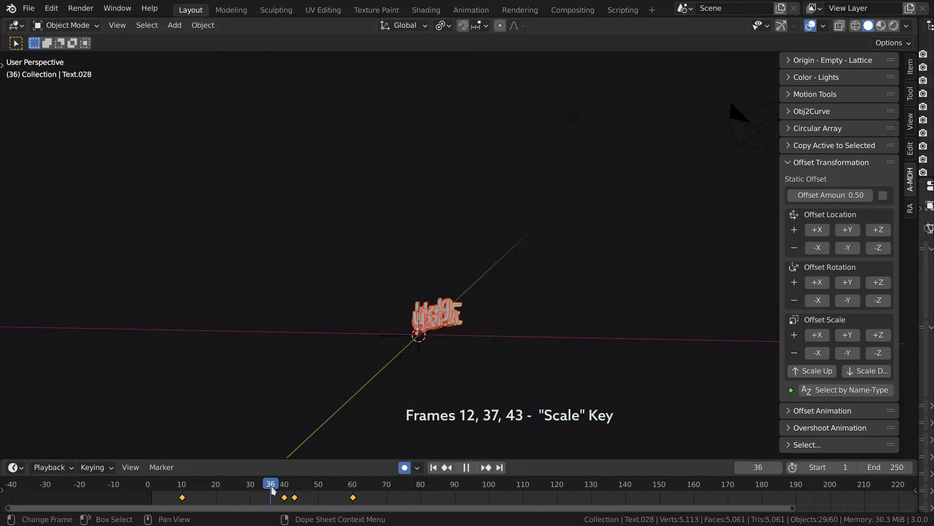
left_click(273, 490)
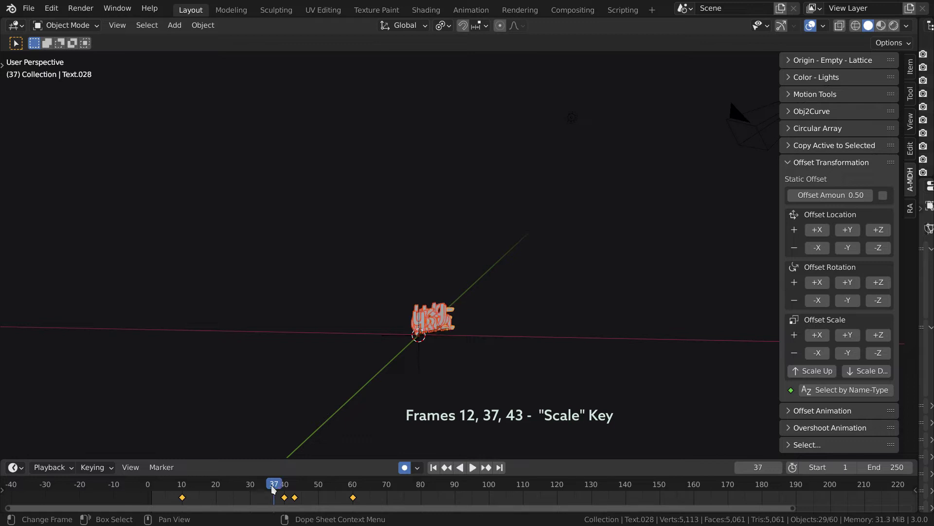
key("i")
left_click(562, 202)
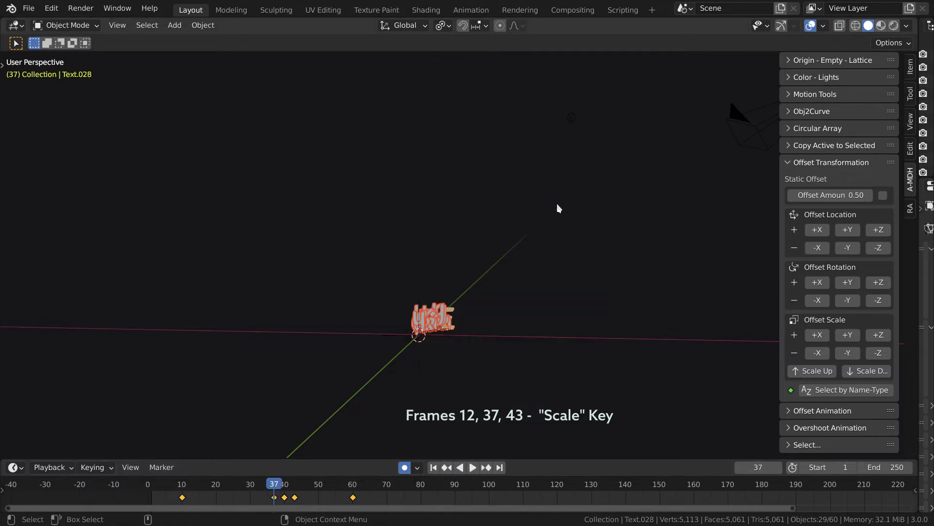
left_click(190, 487)
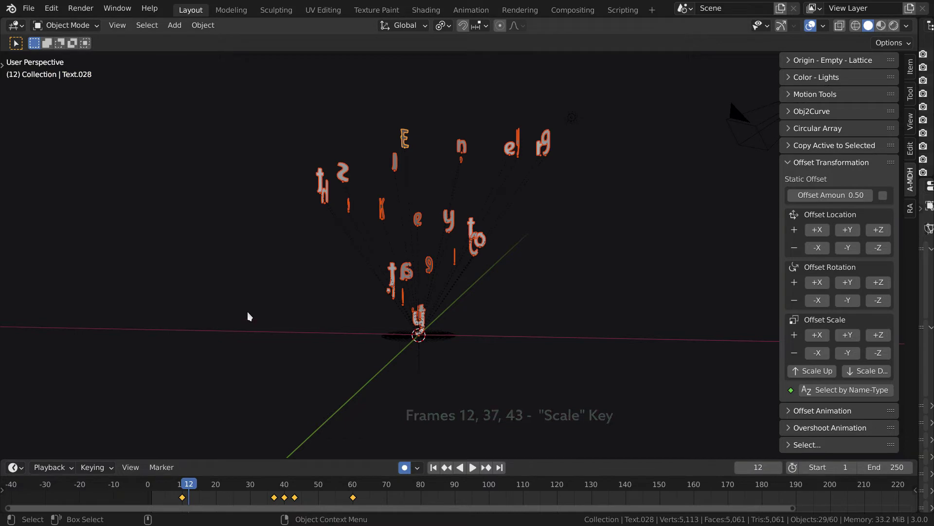
key("i")
left_click(259, 300)
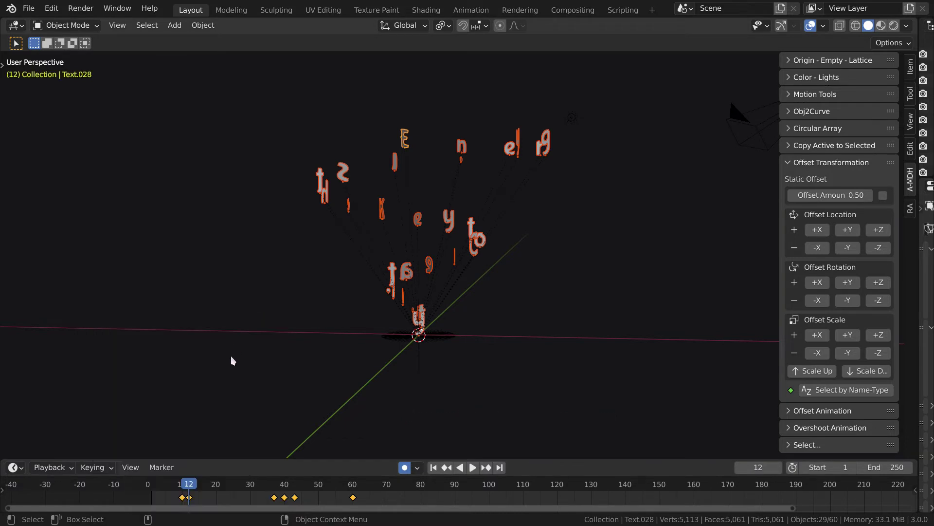
left_click(182, 485)
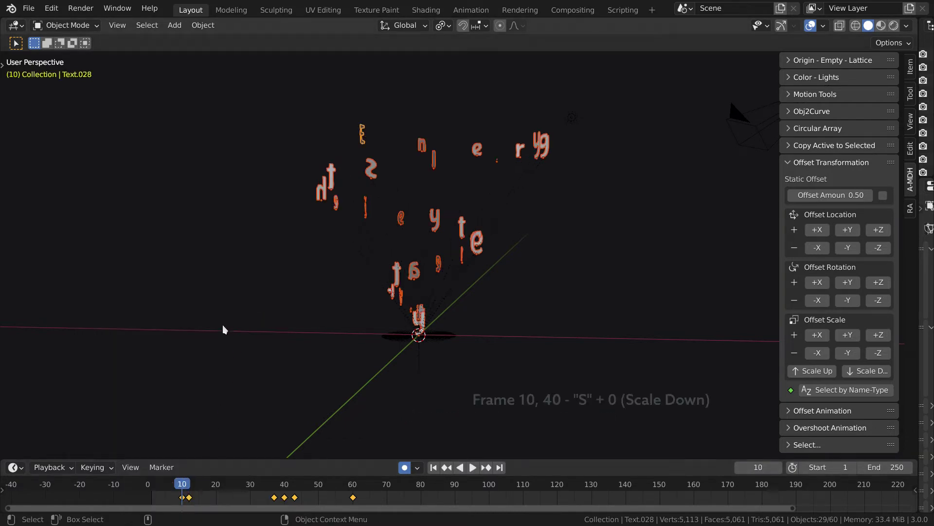
Scale the letters to zero at frames 10 and 40, then scrub the start to watch them grow.
key("s")
key("0")
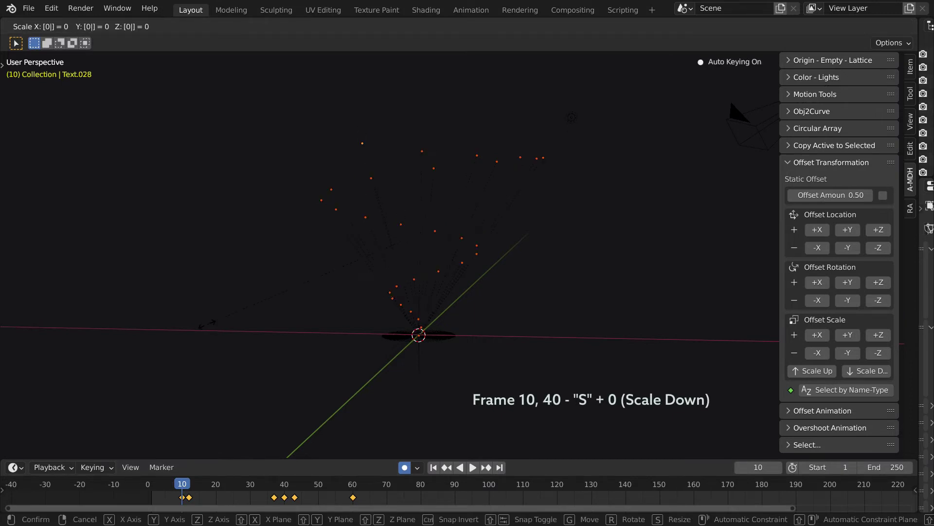
key("Return")
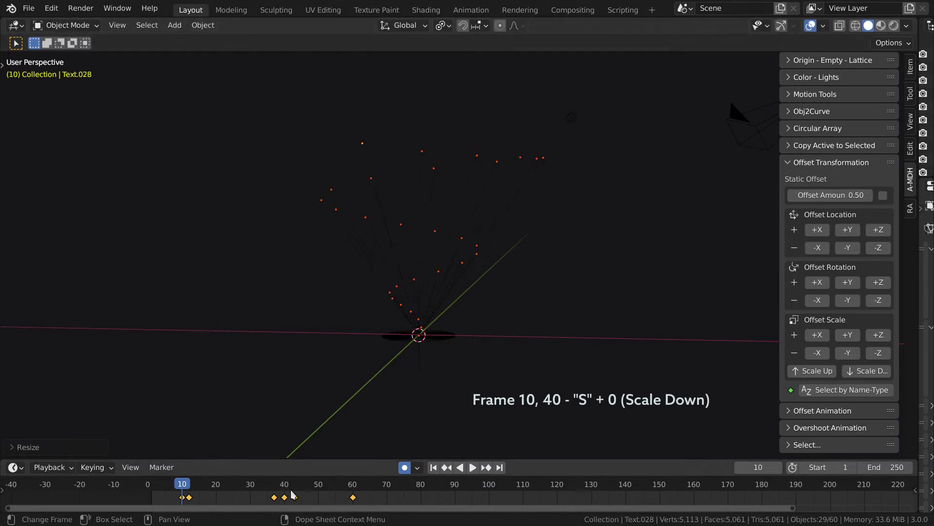
left_click(285, 486)
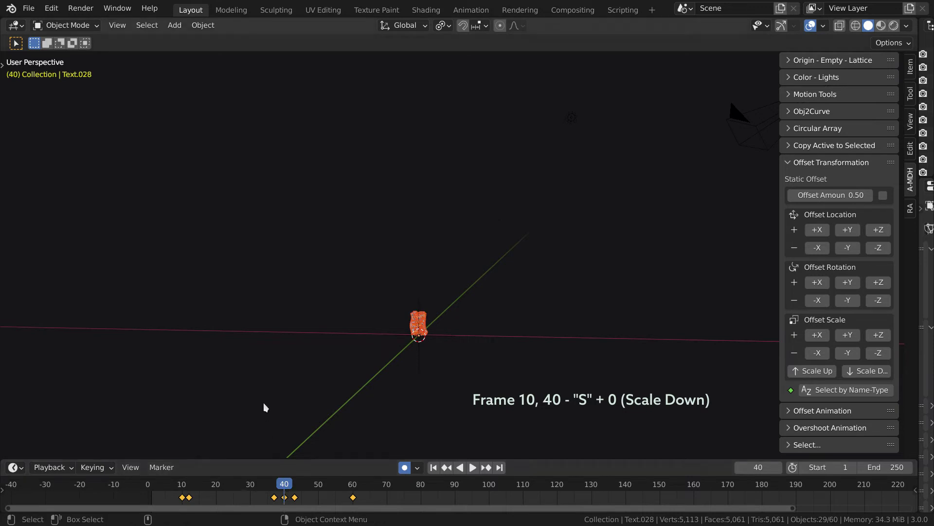
key("s")
key("0")
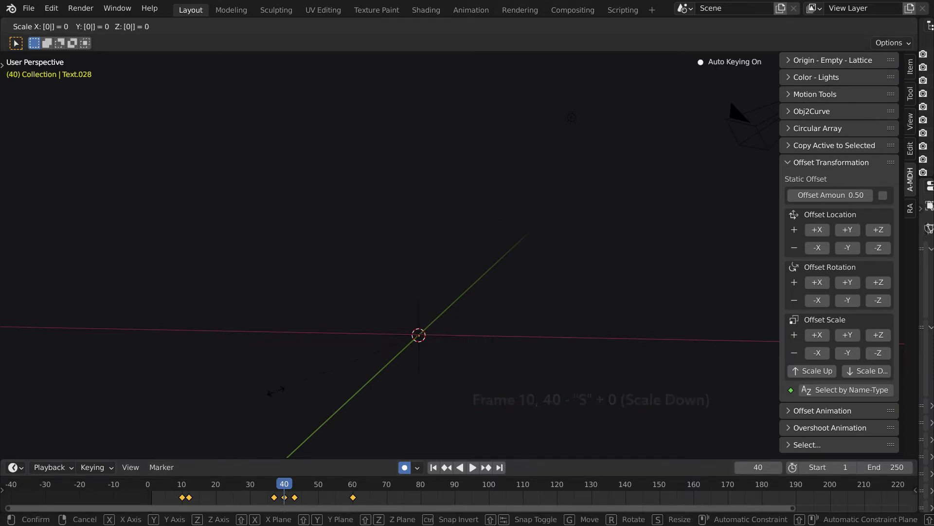
key("Return")
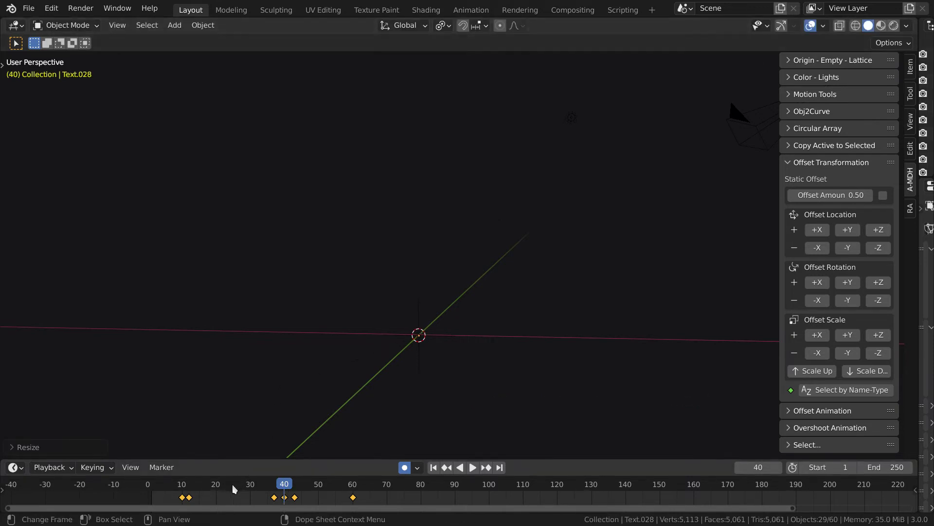
left_click(158, 502)
key("space")
left_click_drag(158, 501, 190, 492)
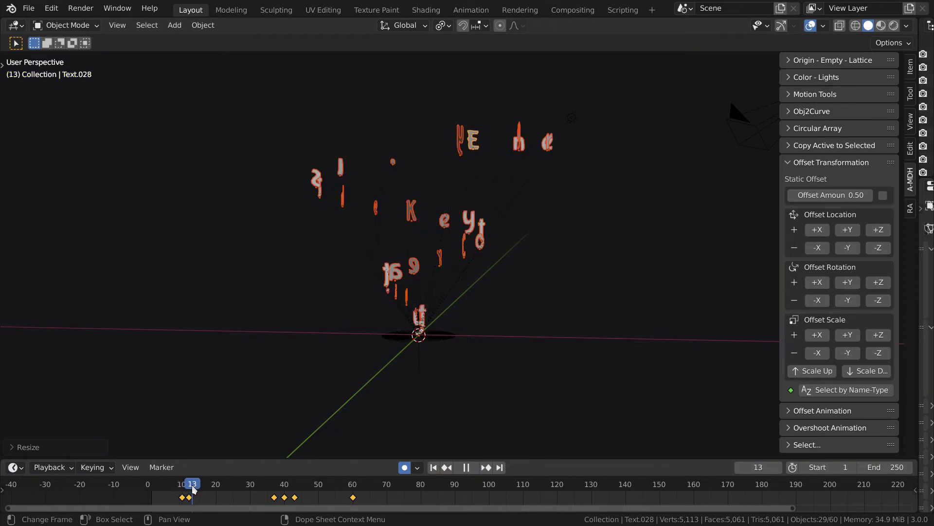
Reset the offset step to 0.01 and shrink the letters twice at frame 12.
key("space")
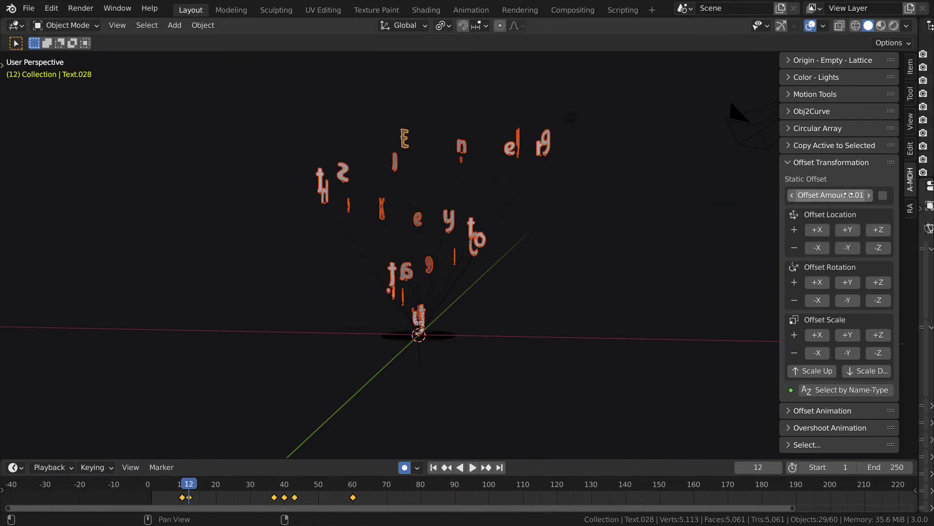
key("BackSpace")
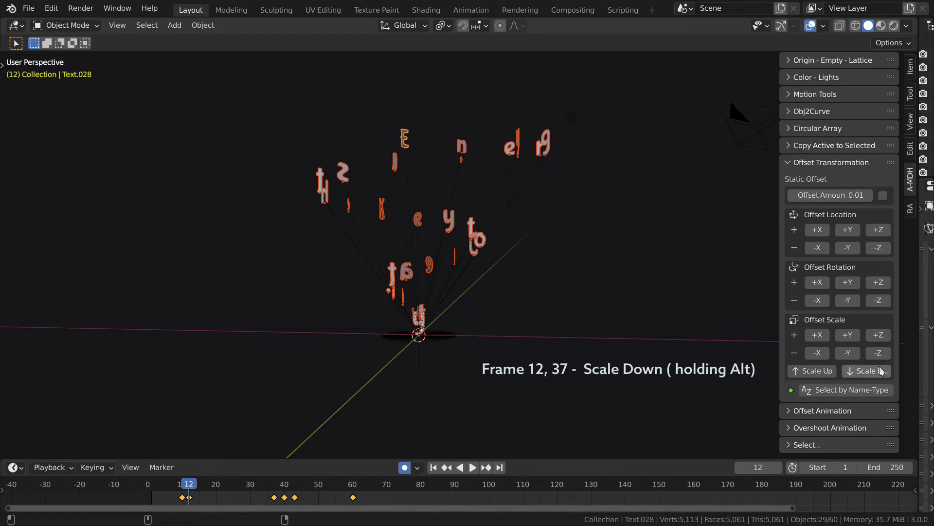
left_click(881, 371, "alt")
left_click(879, 374, "alt")
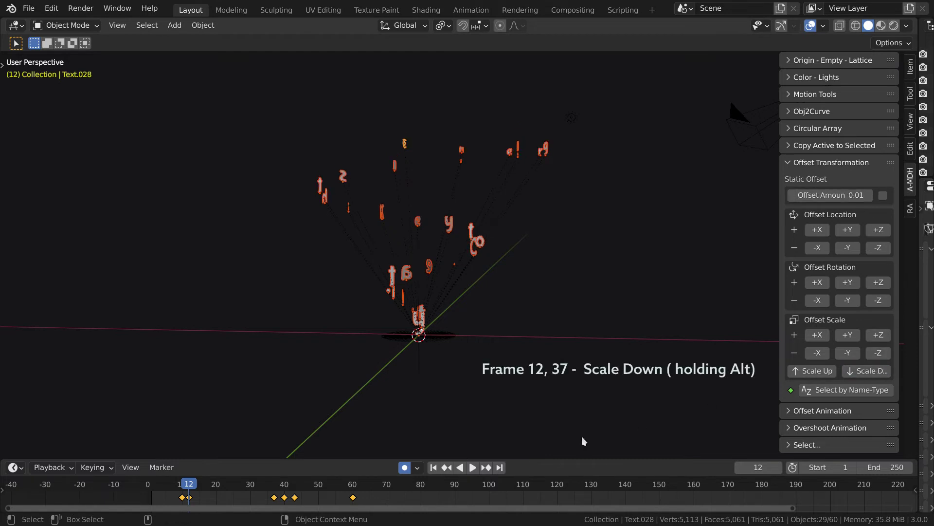
Shrink the letters twice at frame 37 and play the animation.
left_click_drag(217, 488, 274, 482)
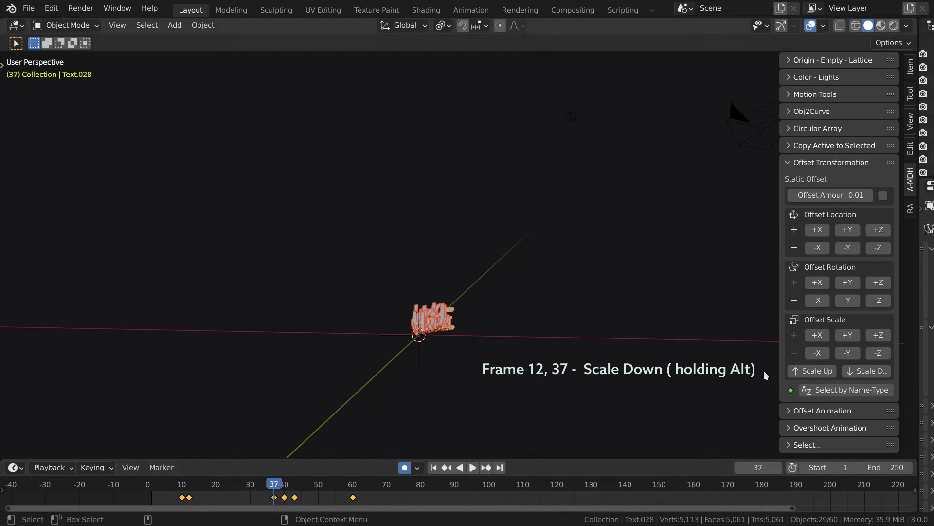
left_click(862, 370, "alt")
left_click(863, 369, "alt")
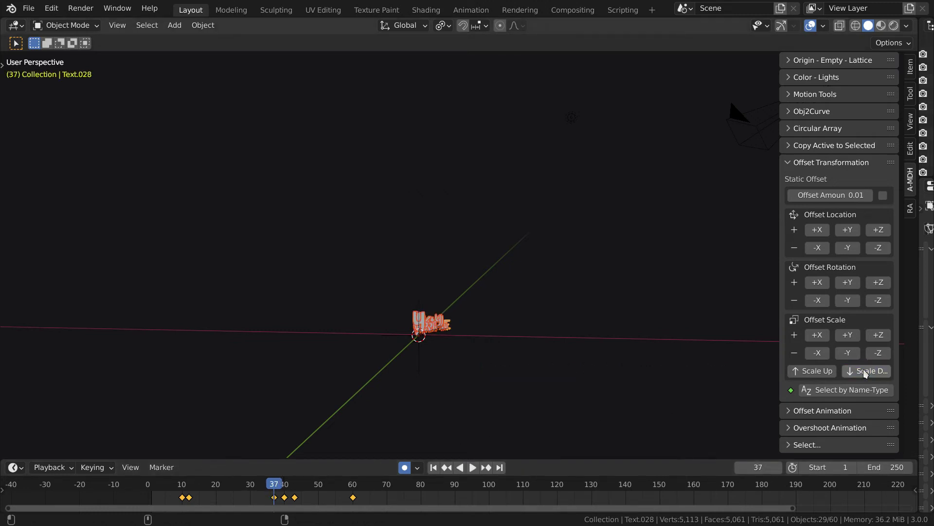
key("space")
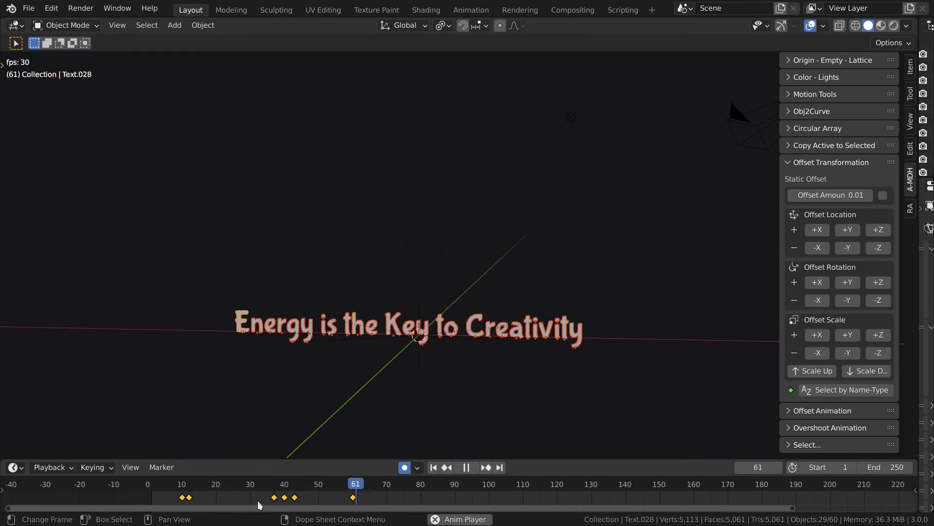
Open the curves in a Graph Editor window and select the keyframe column near frame 60.
key("space")
key("alt+Tab")
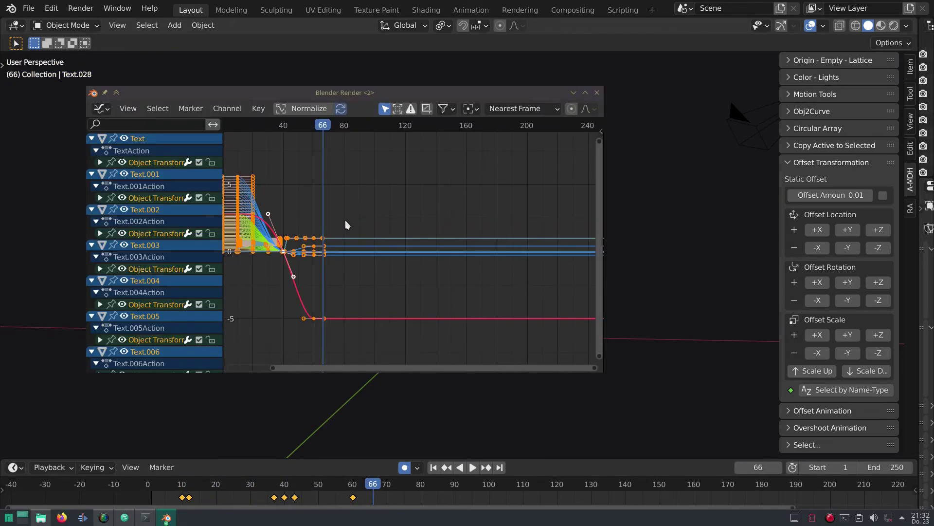
left_click(312, 321)
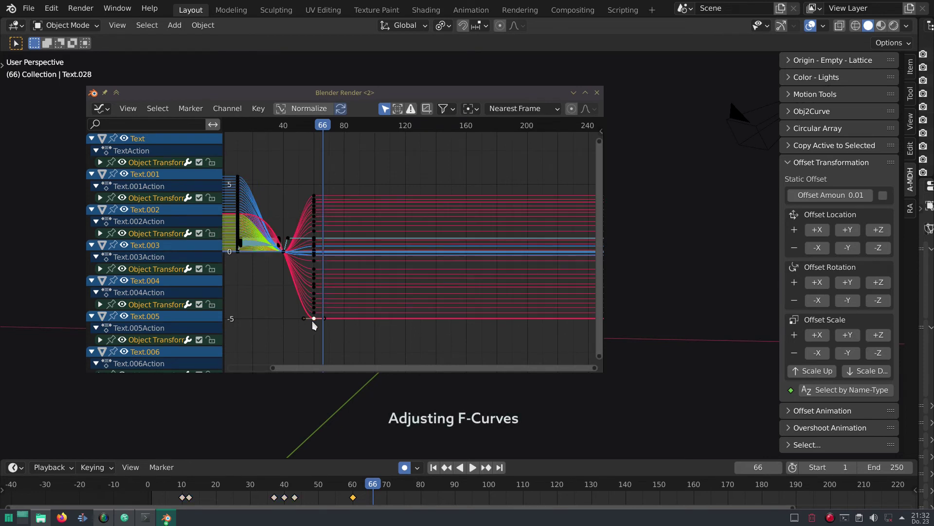
key("Home")
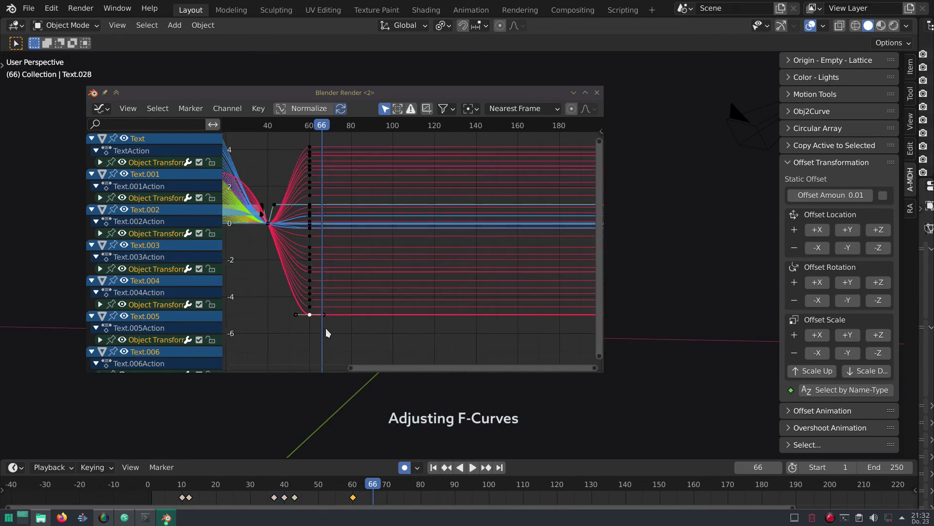
mouse_move(355, 329)
left_mouse_down()
mouse_move(298, 176)
mouse_move(294, 130)
left_mouse_up()
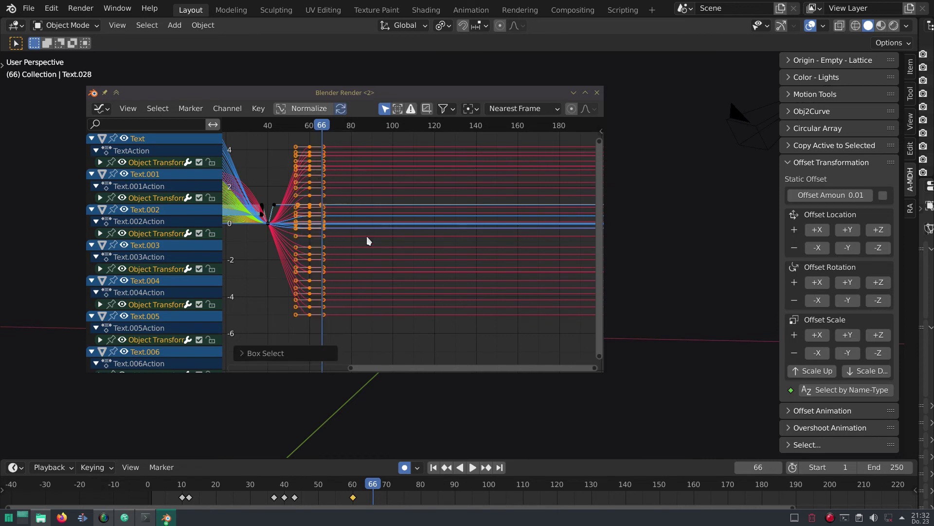
left_click_drag(383, 334, 298, 134, "ctrl")
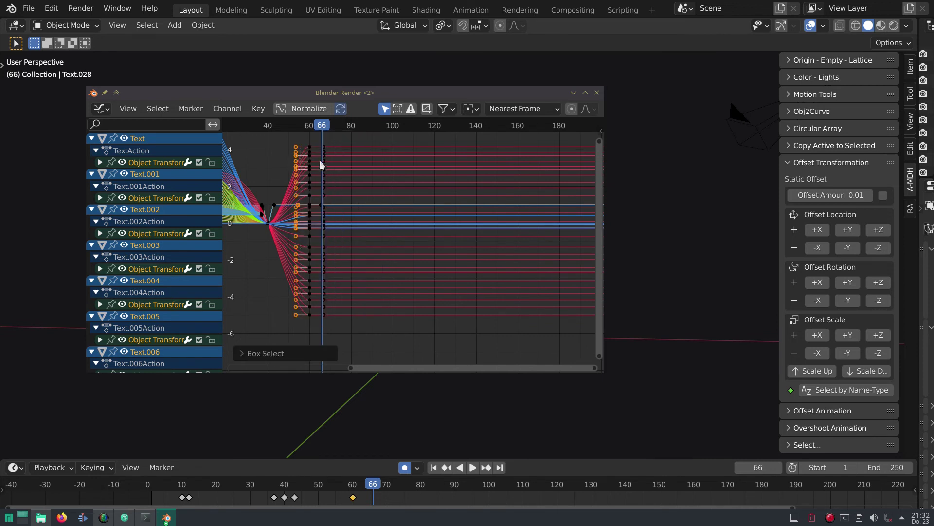
Move the selected keys 26 frames earlier, close the curve editor, and play back.
key("g")
key("x")
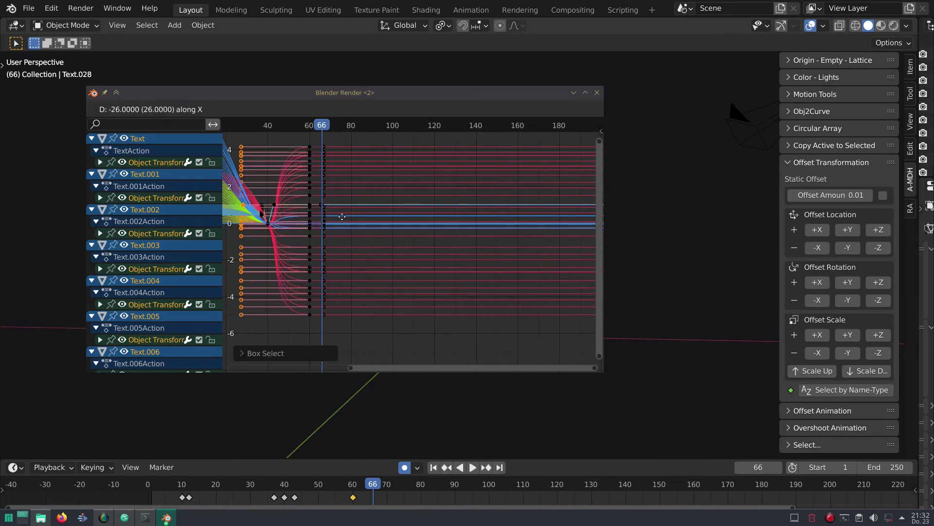
left_click(342, 221)
left_click(597, 93)
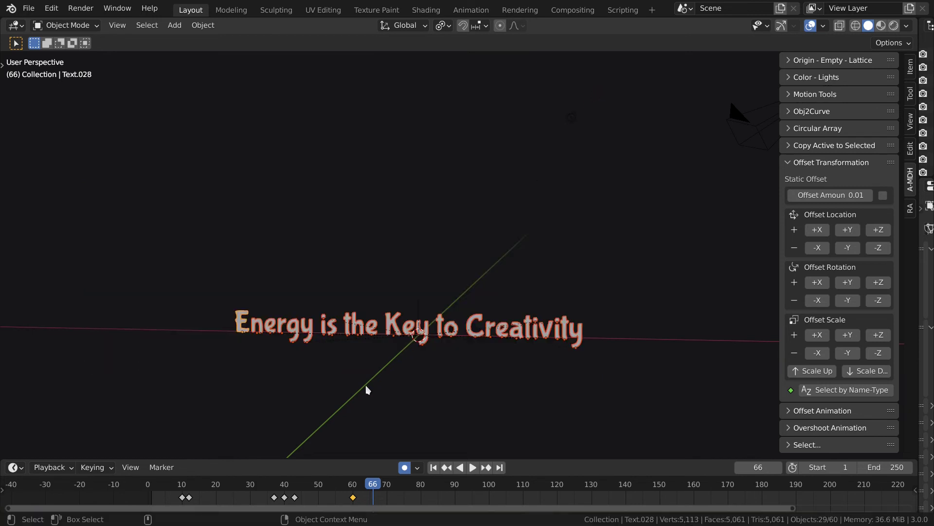
left_click(175, 492)
key("space")
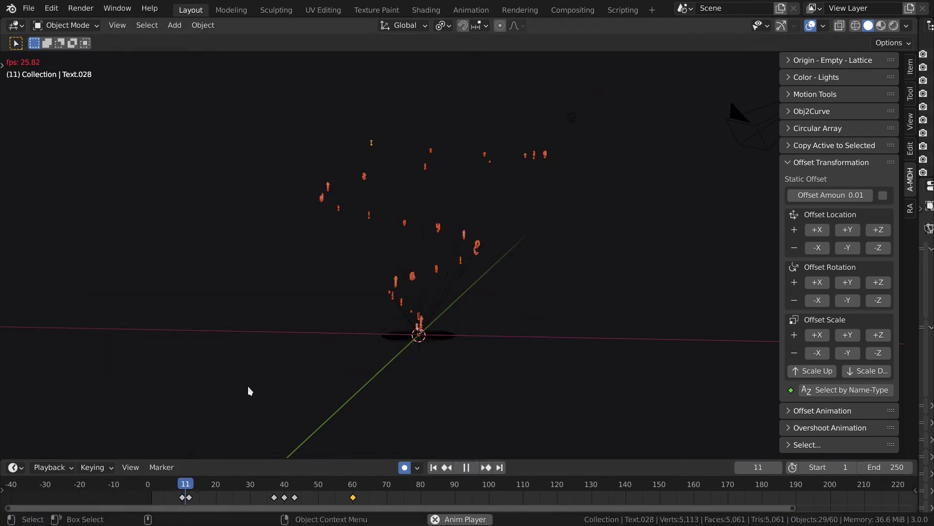
key("space")
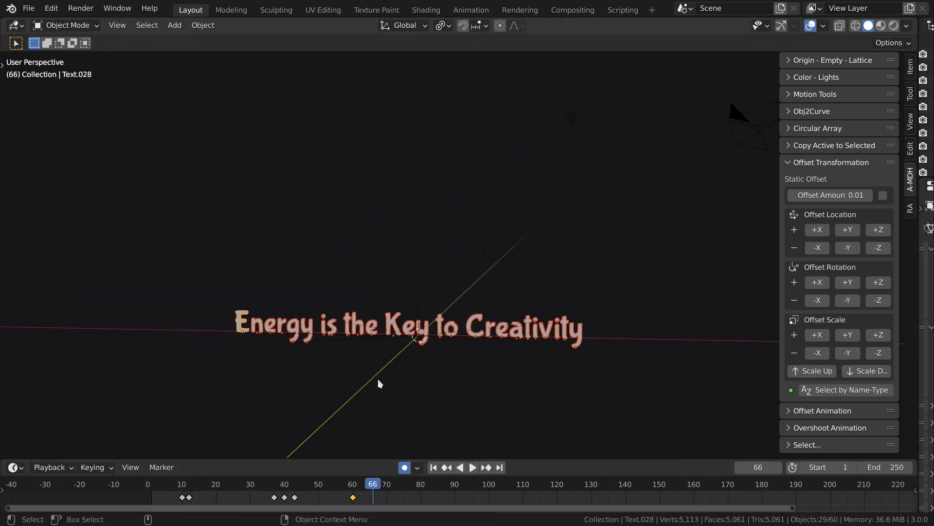
Select all the letters' parent empties and key their rotation at frame 45.
left_click(423, 368)
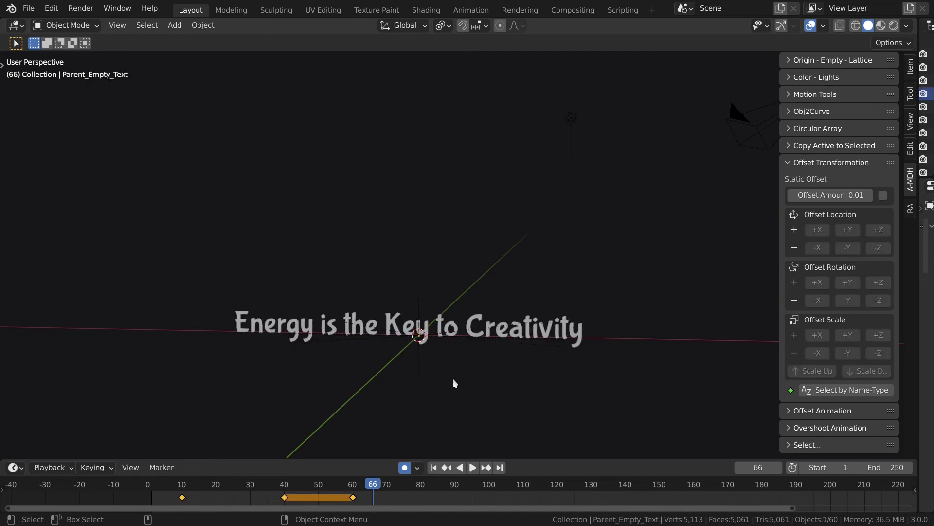
left_click(806, 389)
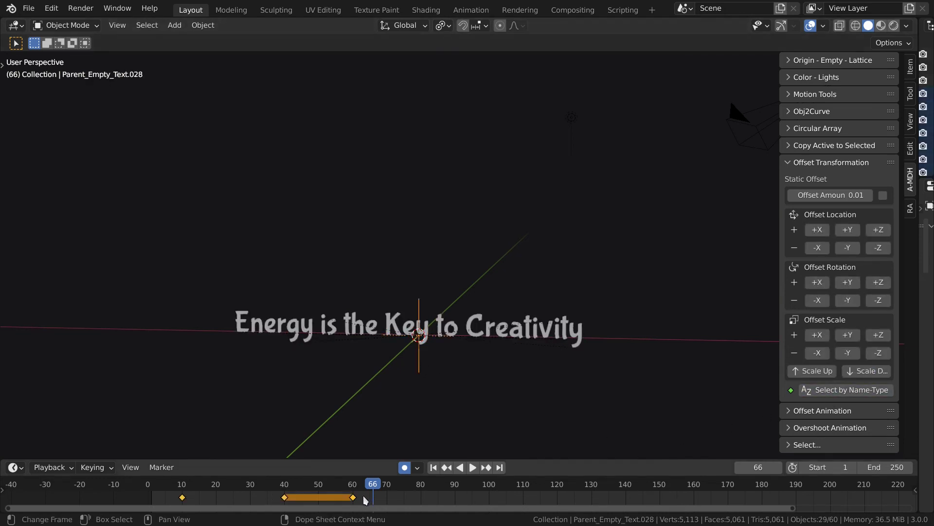
left_click_drag(297, 489, 301, 485)
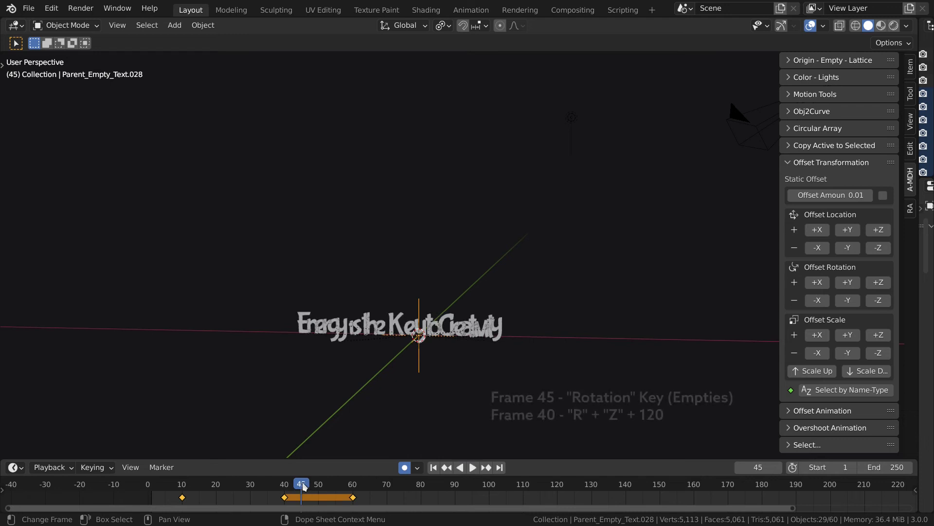
key("i")
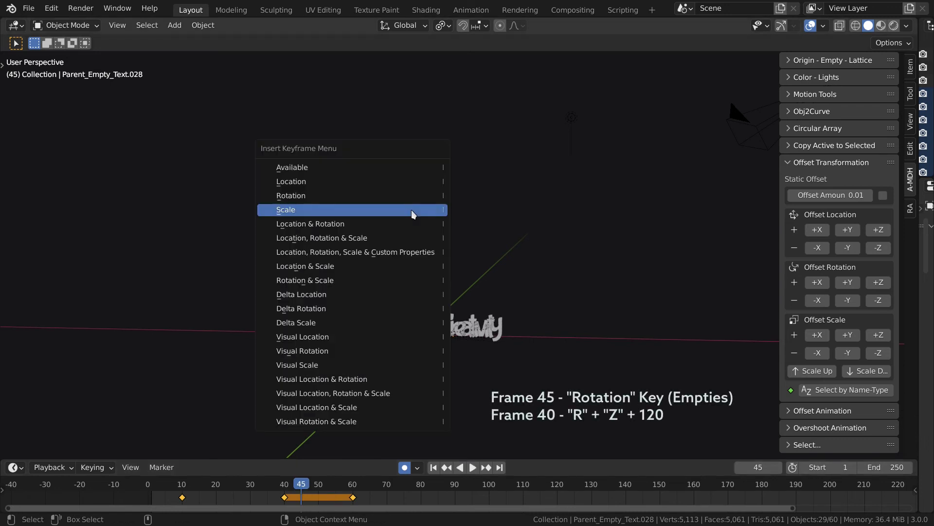
left_click(412, 198)
At frame 40, rotate the empties 120° around Z, then play and scrub back to frame 33.
left_click_drag(288, 484, 284, 484)
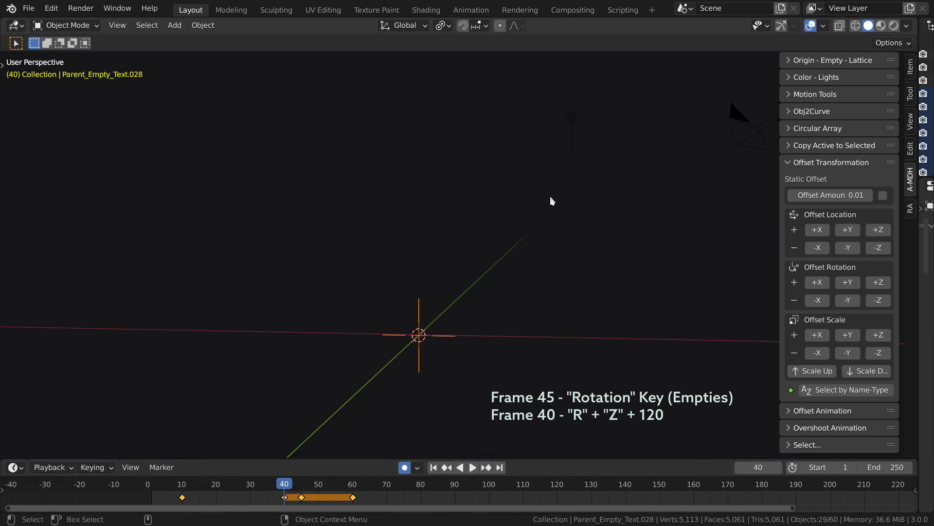
type("rz")
type("12")
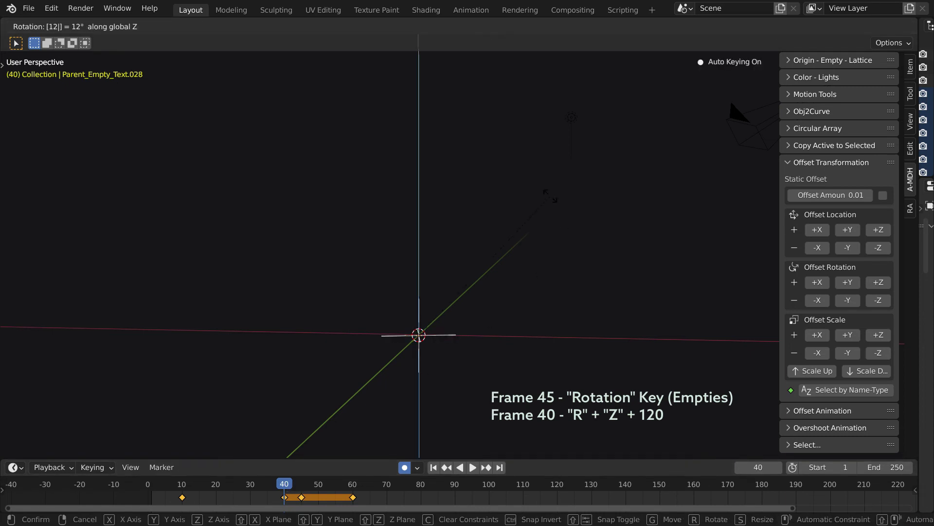
type("0")
key("Return")
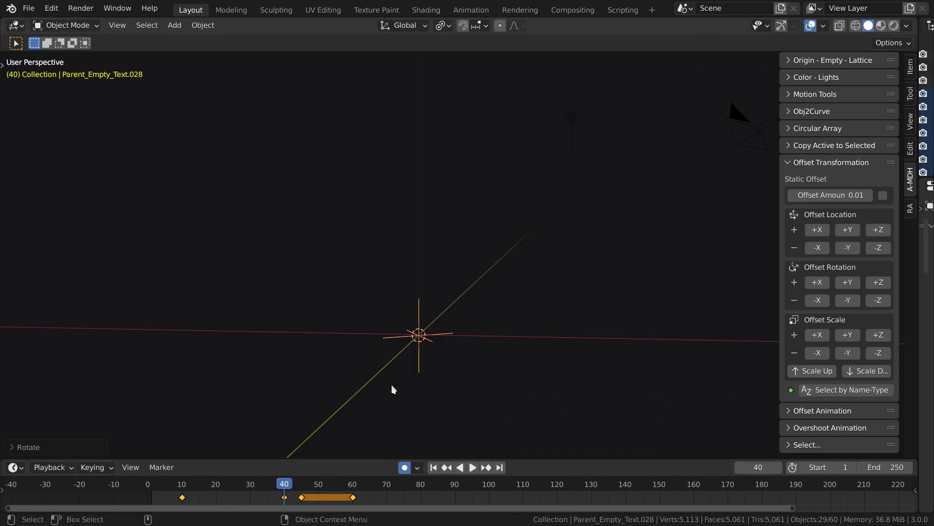
key("space")
mouse_move(292, 489)
left_mouse_down()
mouse_move(198, 483)
mouse_move(353, 504)
mouse_move(182, 494)
mouse_move(197, 500)
left_mouse_up()
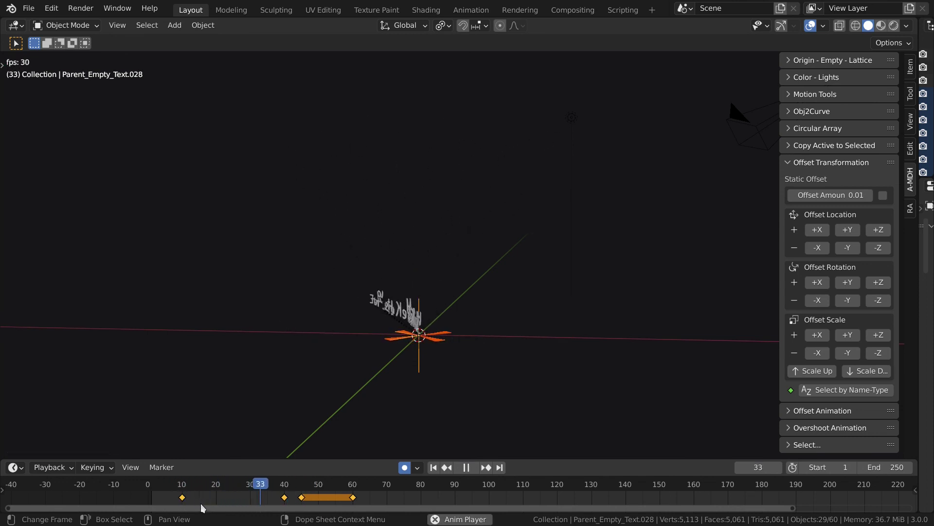
Stop playback and turn off the viewport overlays.
key("space")
key("z")
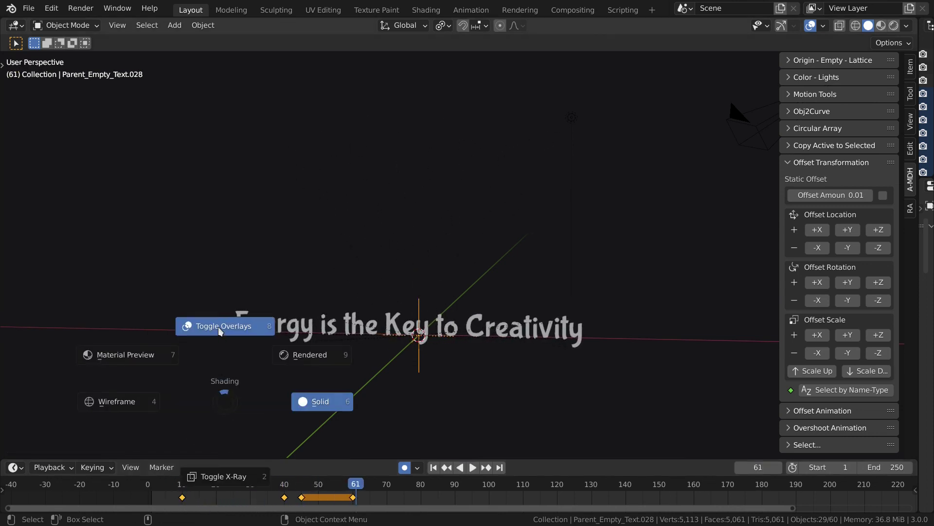
key("shift+alt+z")
left_click(169, 485)
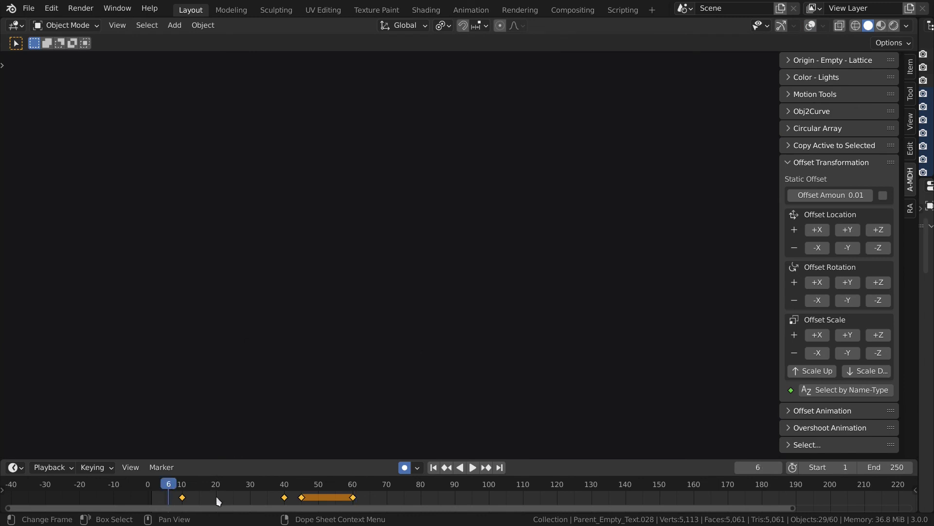
Preview the swirling text animation again from the first frame.
key("space")
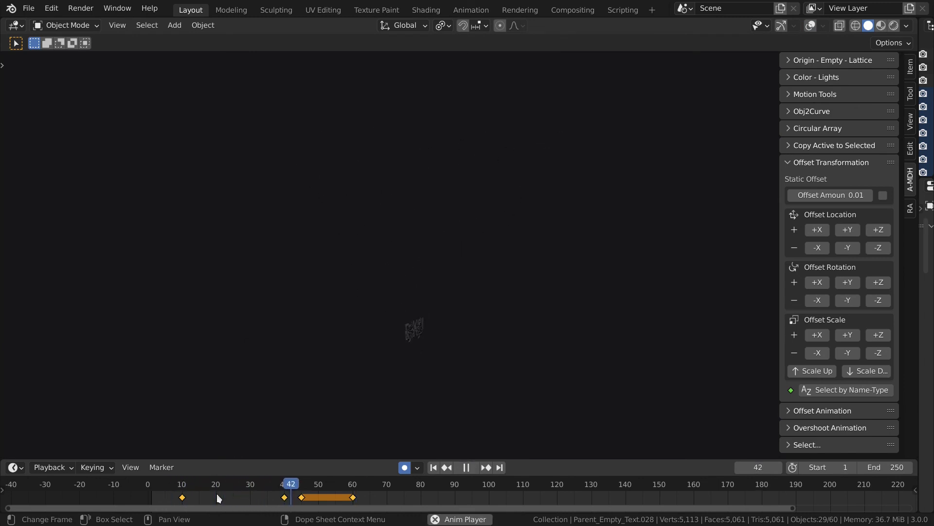
key("space")
key("shift+Left")
key("space")
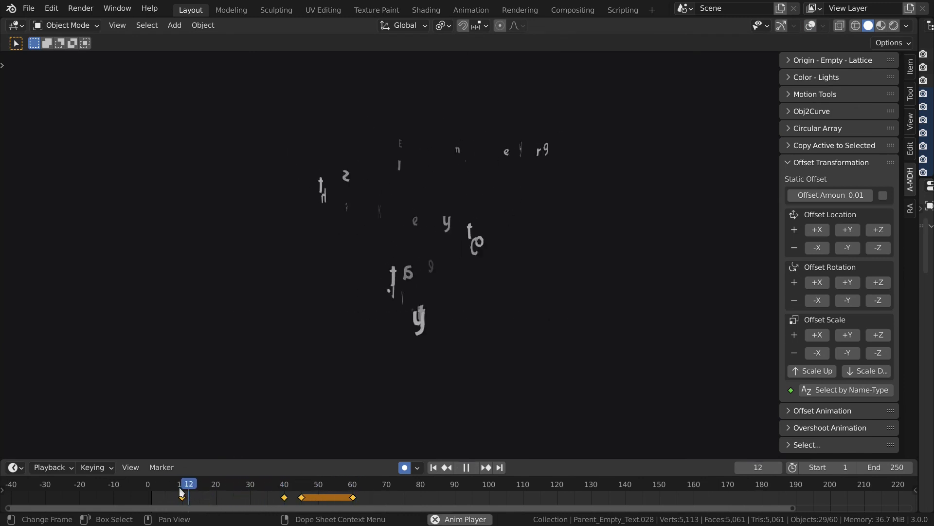